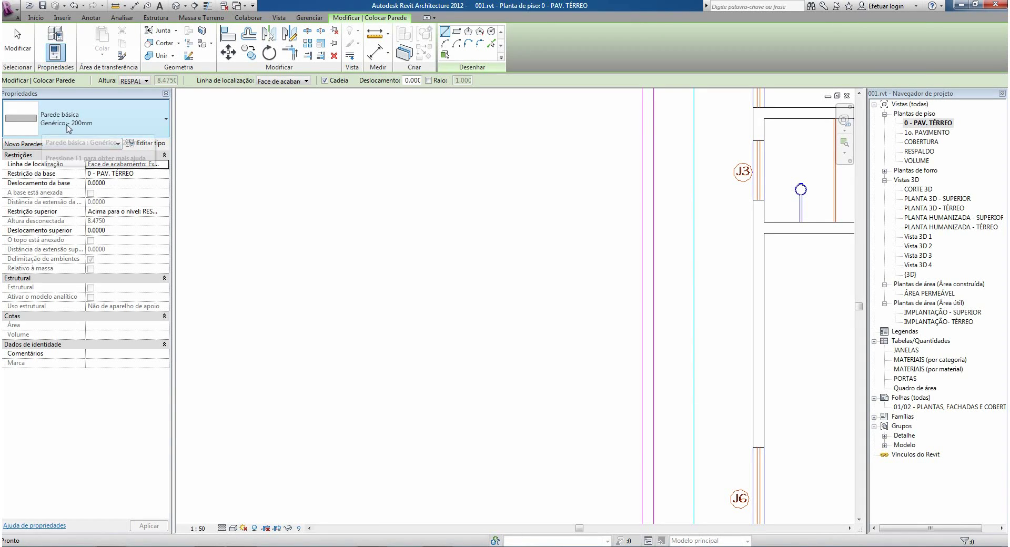
Duplicate the basic wall type Genérico - 200mm as a new type named Parede de 15cm.
click(147, 143)
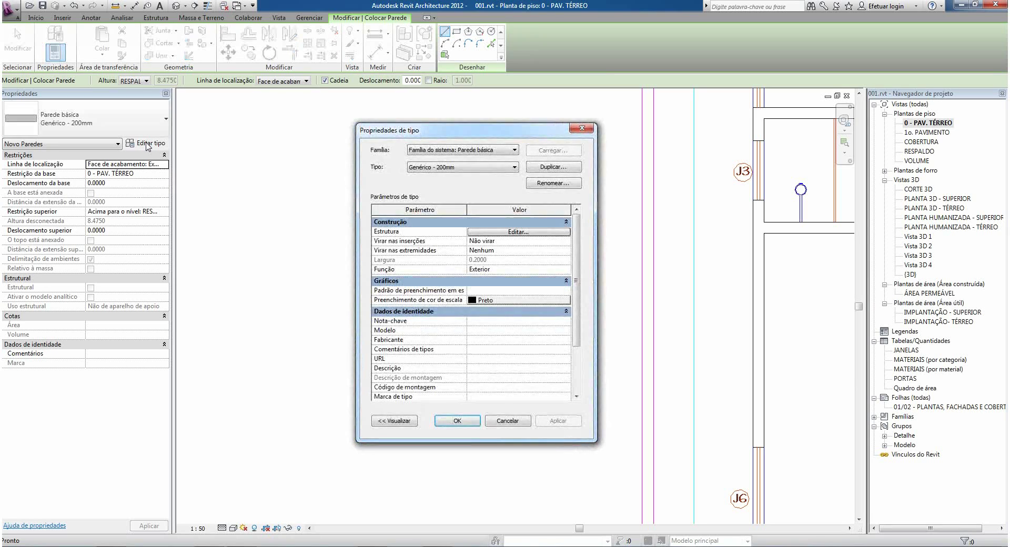
drag(387, 136, 341, 140)
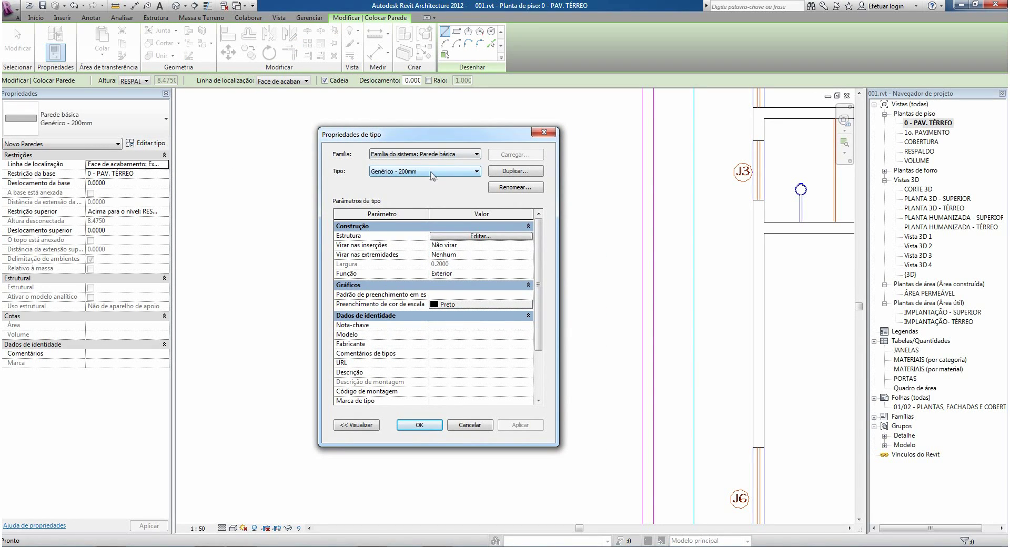
click(429, 172)
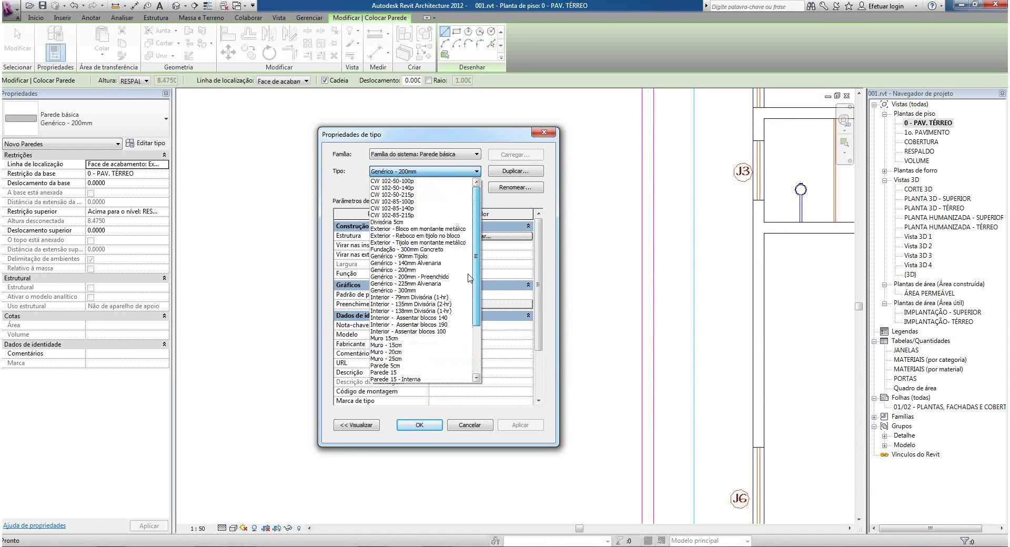
click(522, 201)
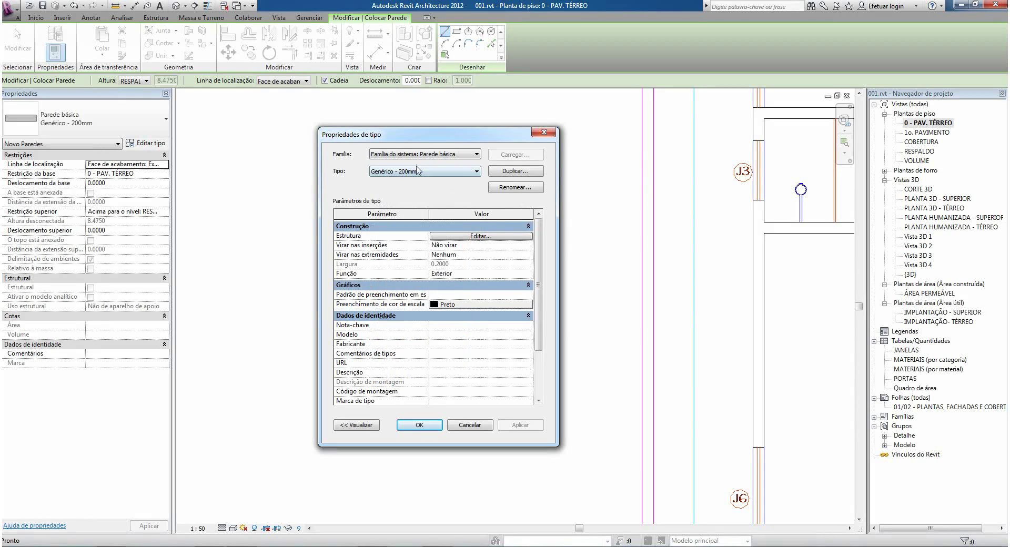
click(401, 172)
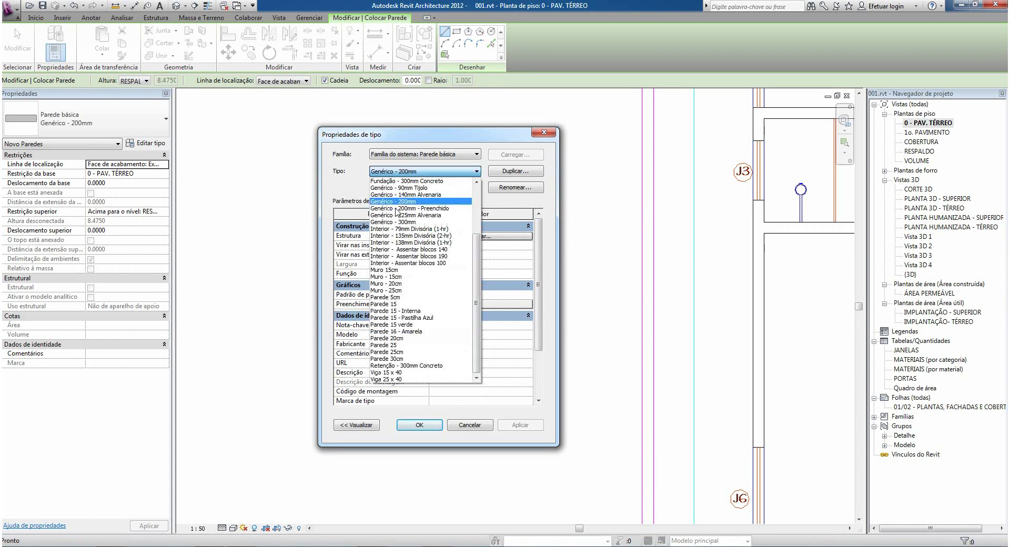
click(415, 172)
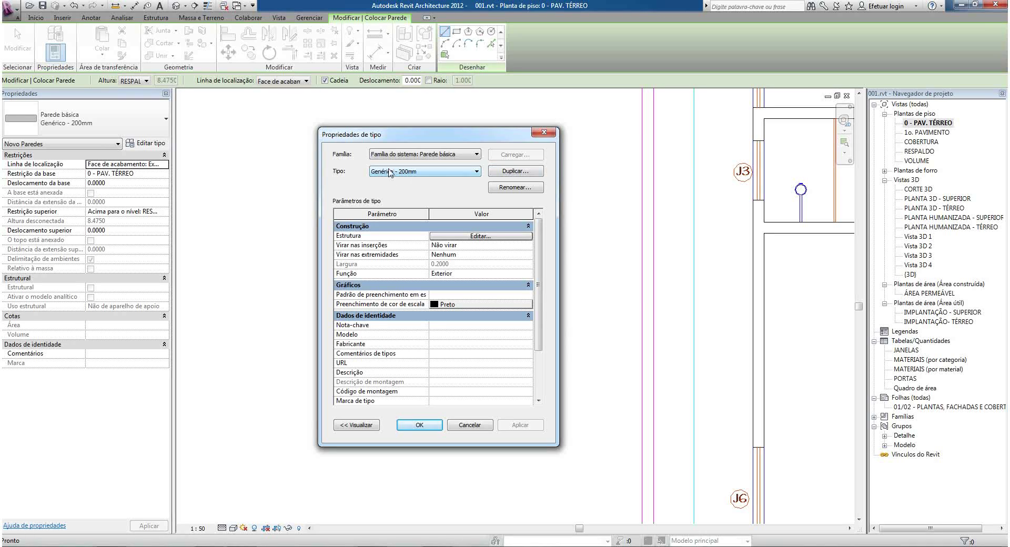
click(515, 172)
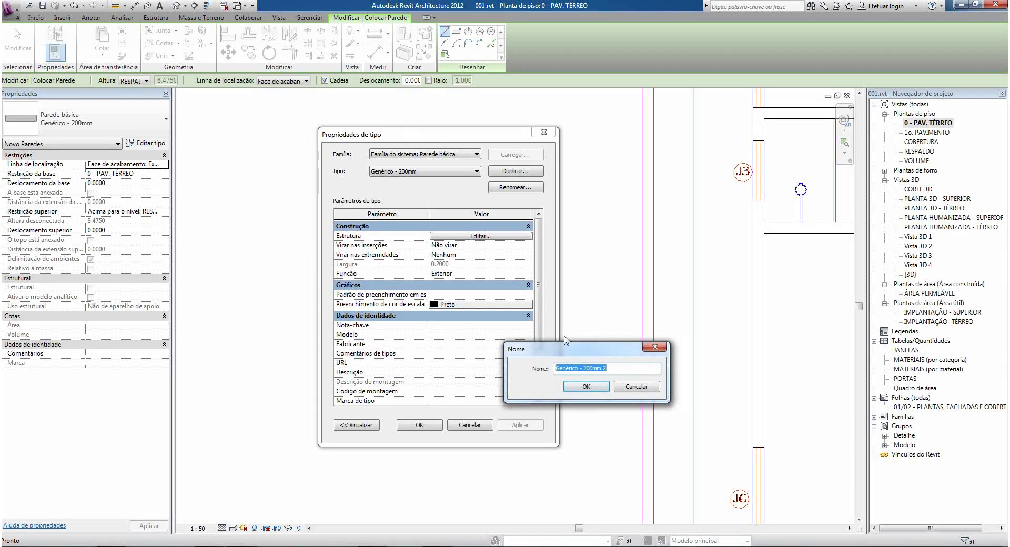
drag(565, 347, 525, 228)
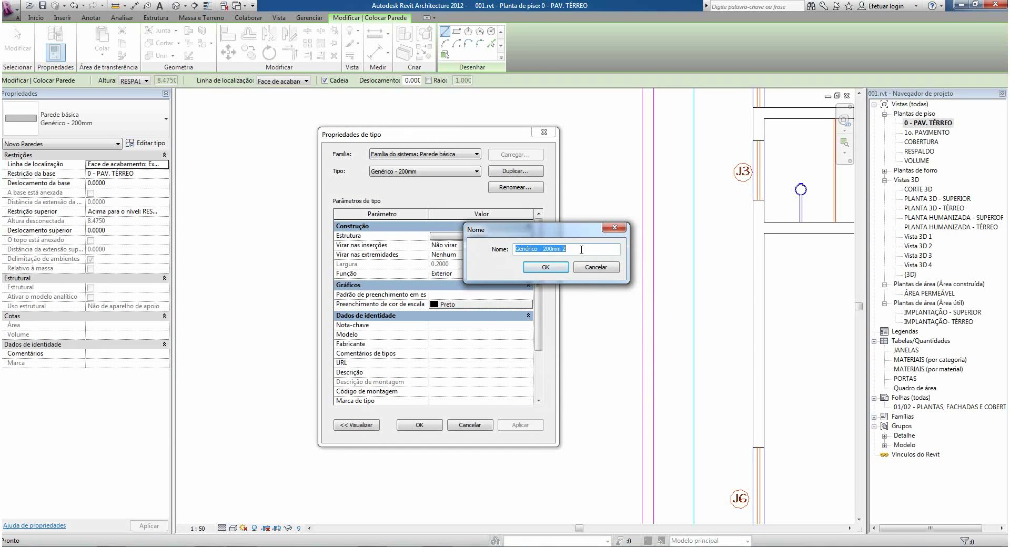
text(Parede de 15cm)
click(548, 269)
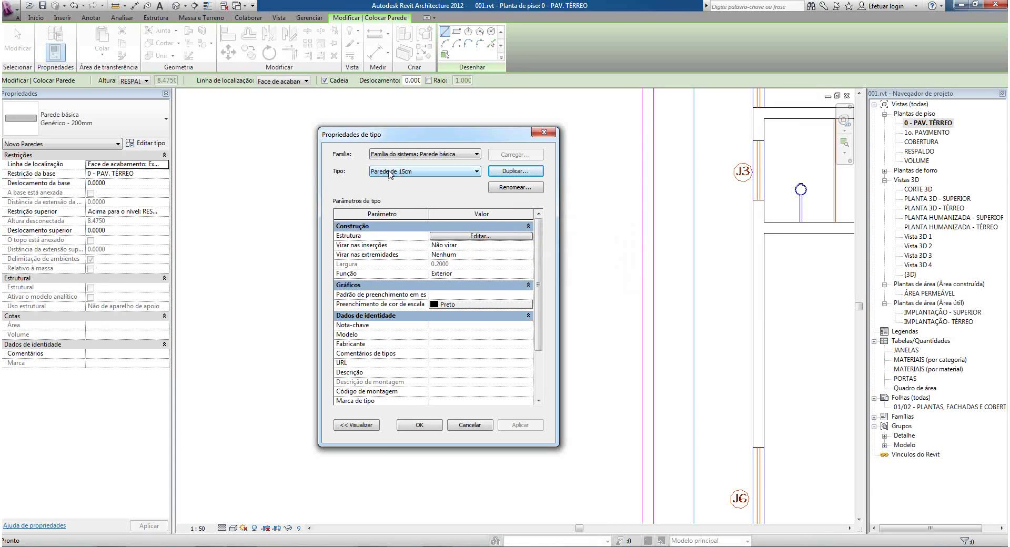
Set the structure layer thickness of the Parede de 15cm type to 0.15 m and apply the type changes.
click(399, 173)
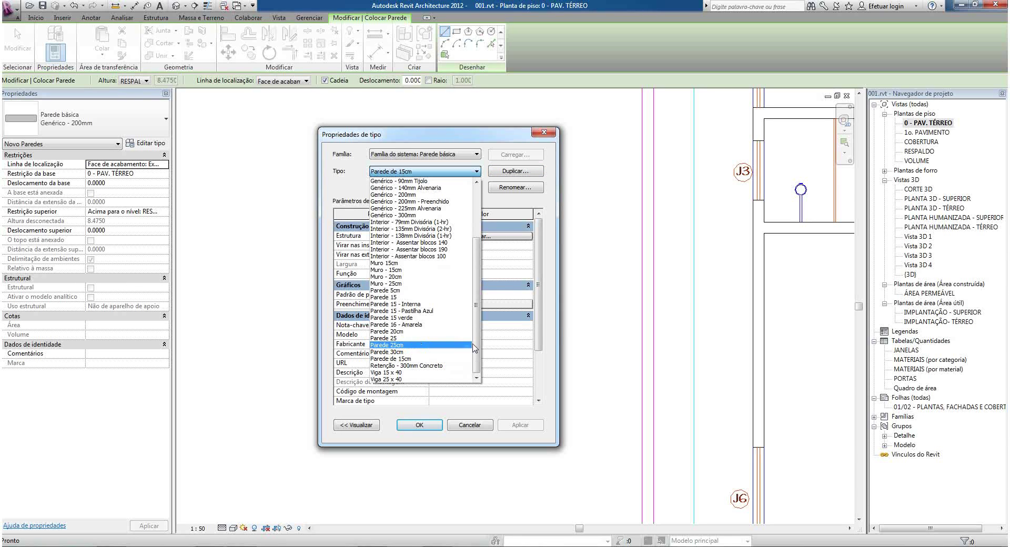
click(554, 323)
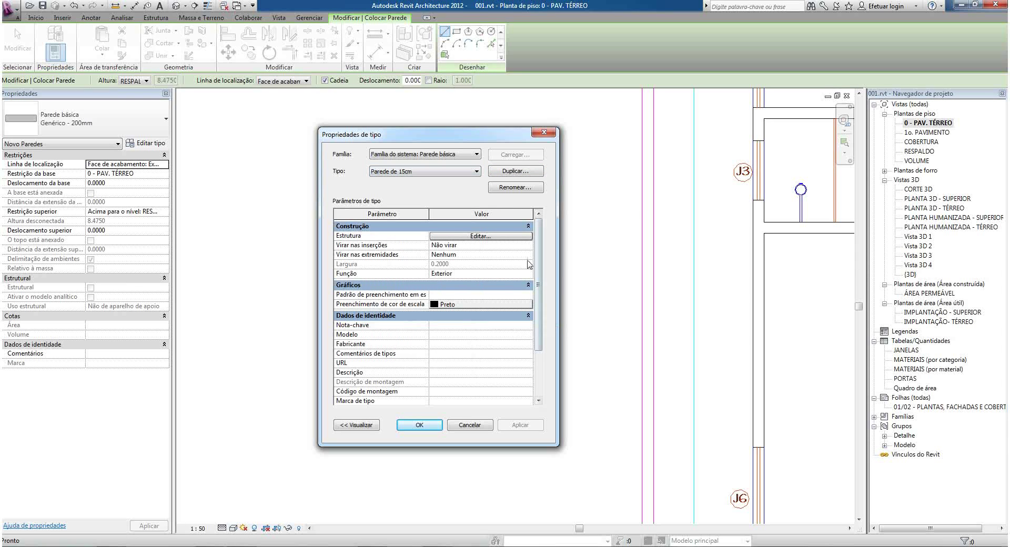
click(475, 236)
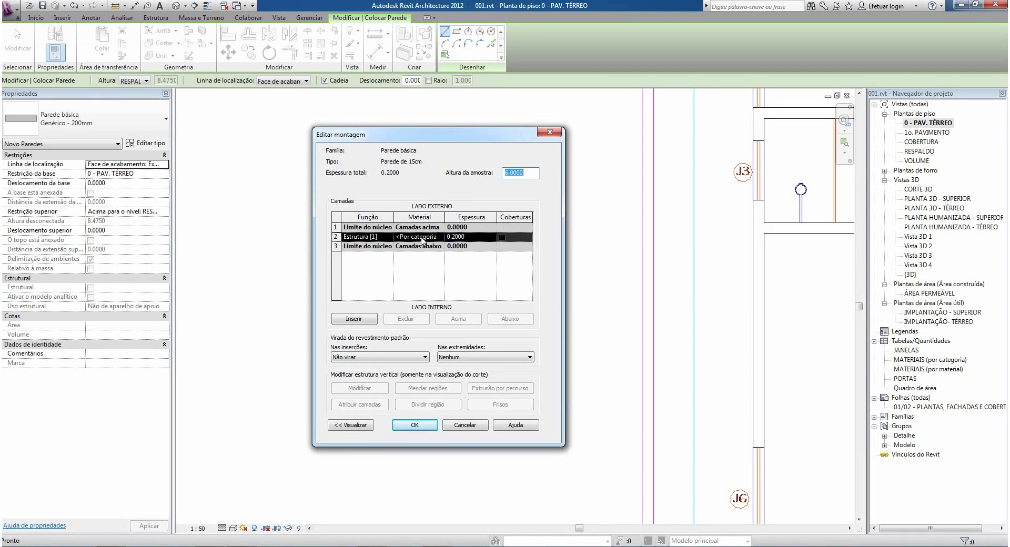
click(458, 236)
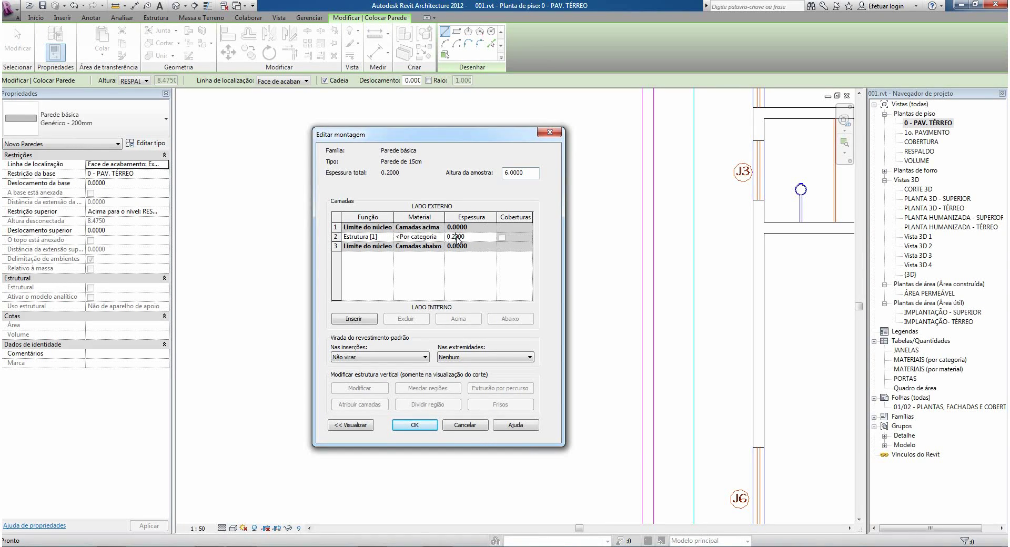
drag(452, 237, 478, 235)
text(15)
click(459, 273)
click(415, 426)
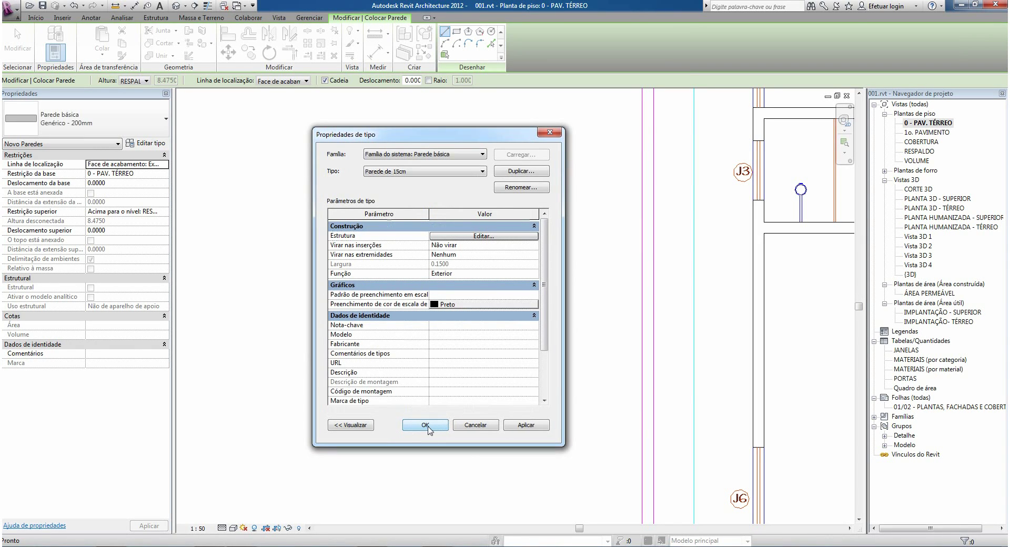
click(425, 428)
Draw a horizontal Parede de 15cm wall about 1.90 m long in the empty area beside the ground-floor plan.
click(387, 314)
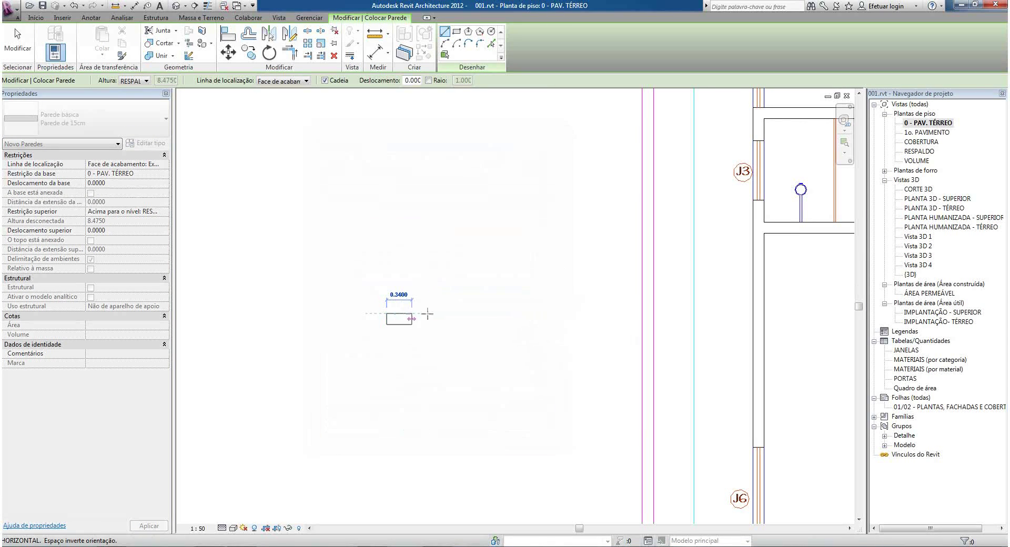
click(523, 314)
key(Escape)
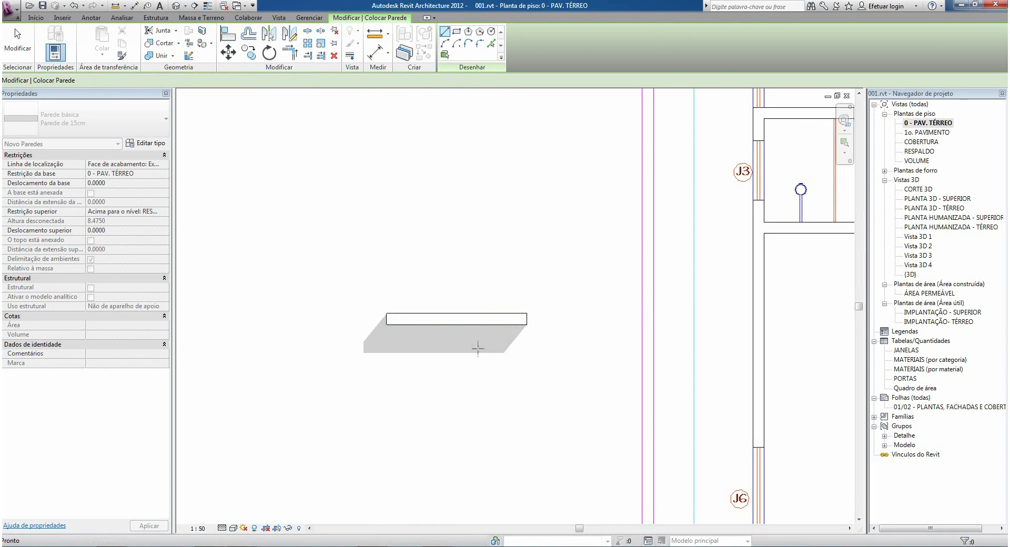
key(Escape)
Add an aligned dimension across the new wall's thickness, placed beyond its left end.
scroll(415, 353, up, 1)
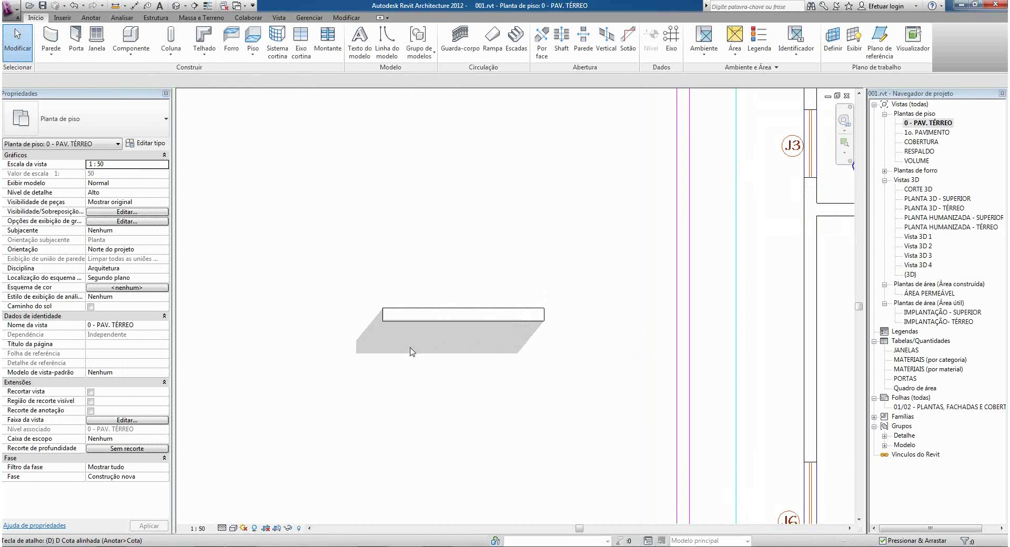
key(i)
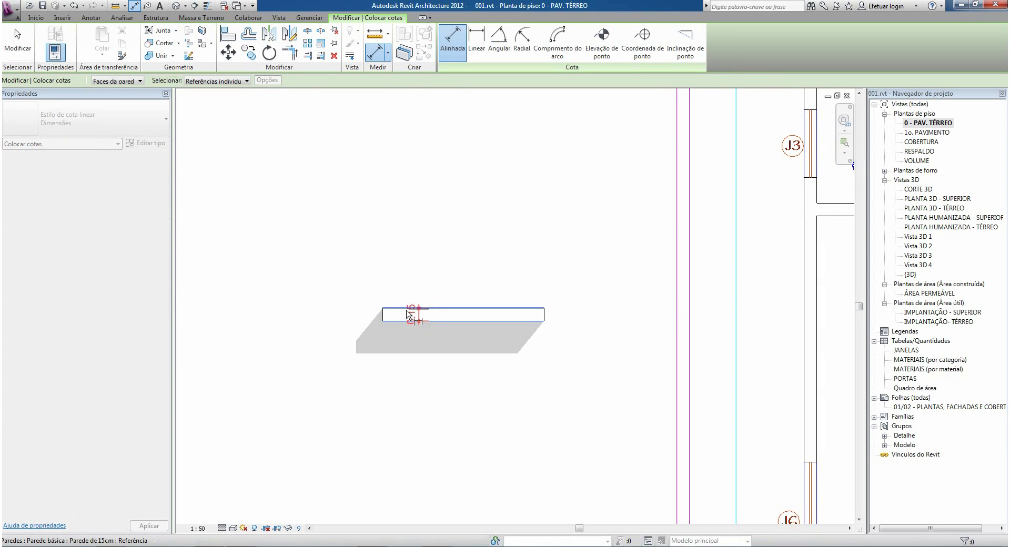
click(356, 315)
scroll(375, 341, up, 2)
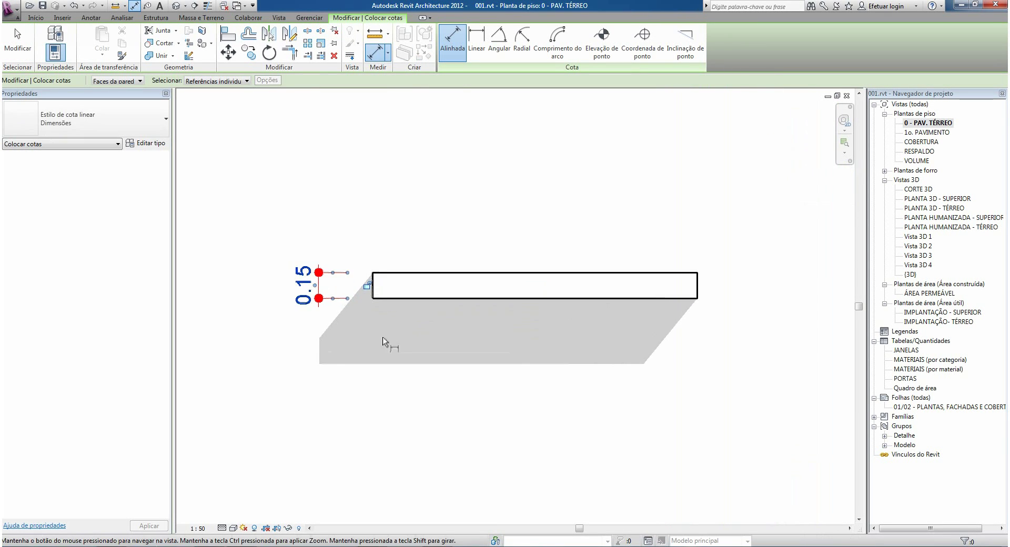
key(Escape)
key(Escape)
middle_drag(412, 318, 407, 333)
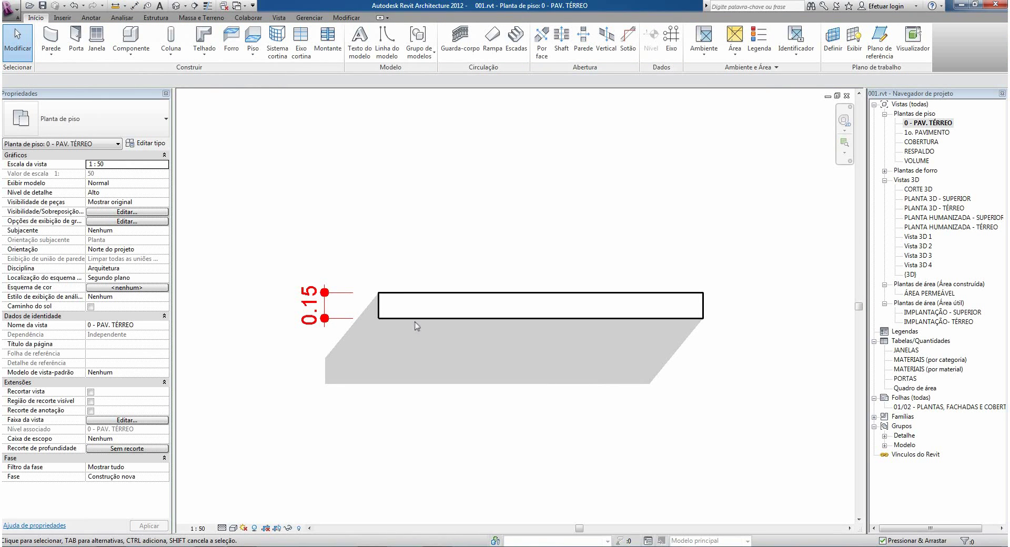
Open the new wall's type structure and insert two additional structure layers above the existing core layer.
click(418, 324)
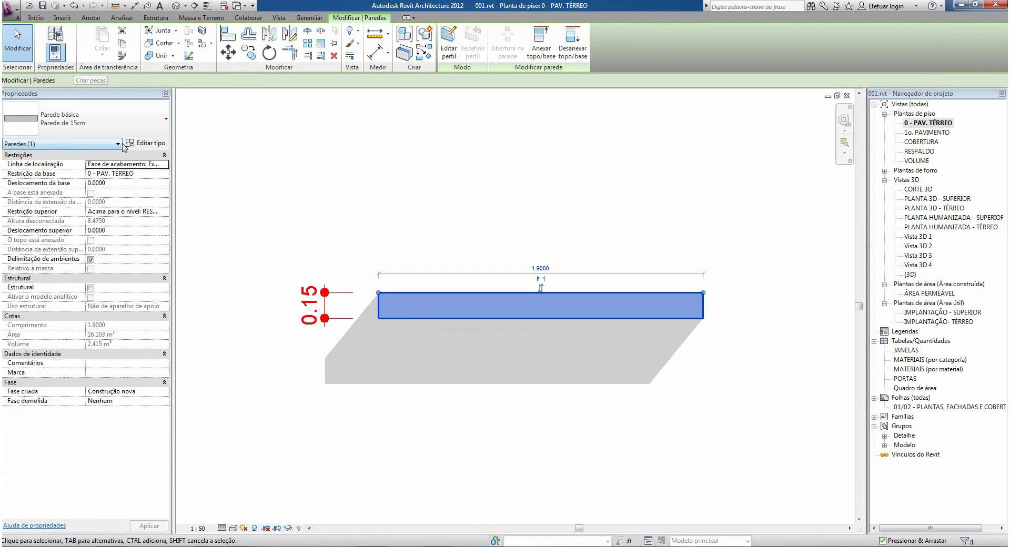
click(148, 144)
click(481, 236)
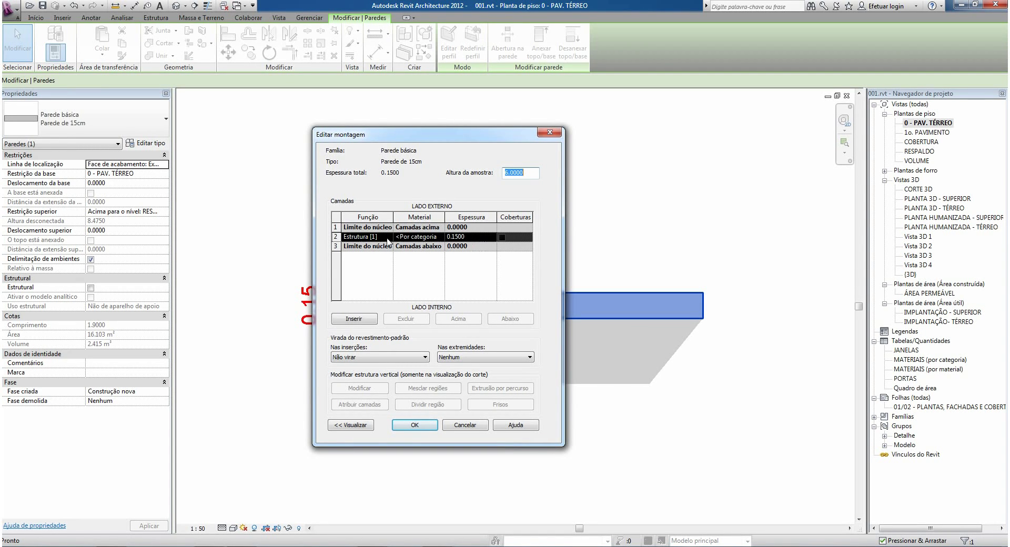
click(354, 318)
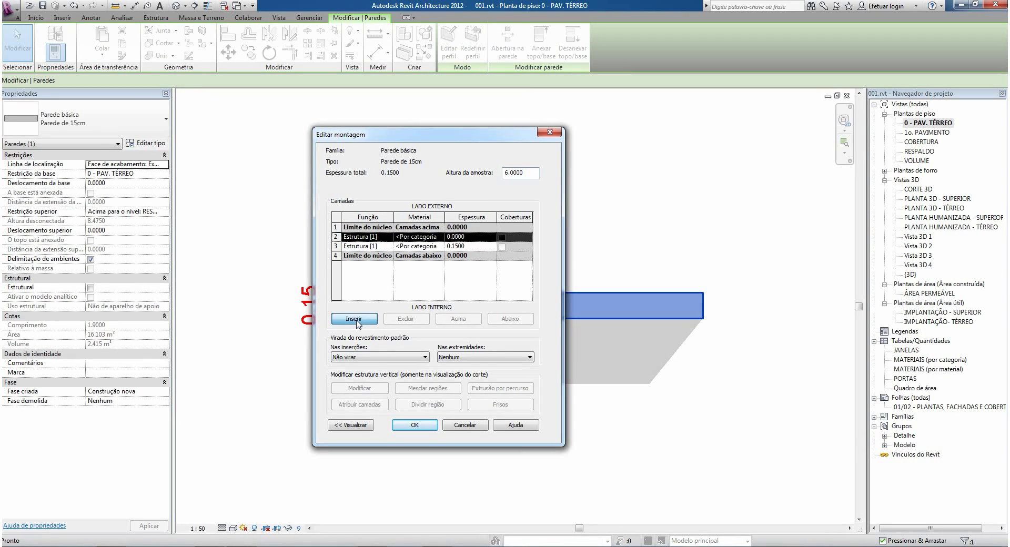
click(417, 247)
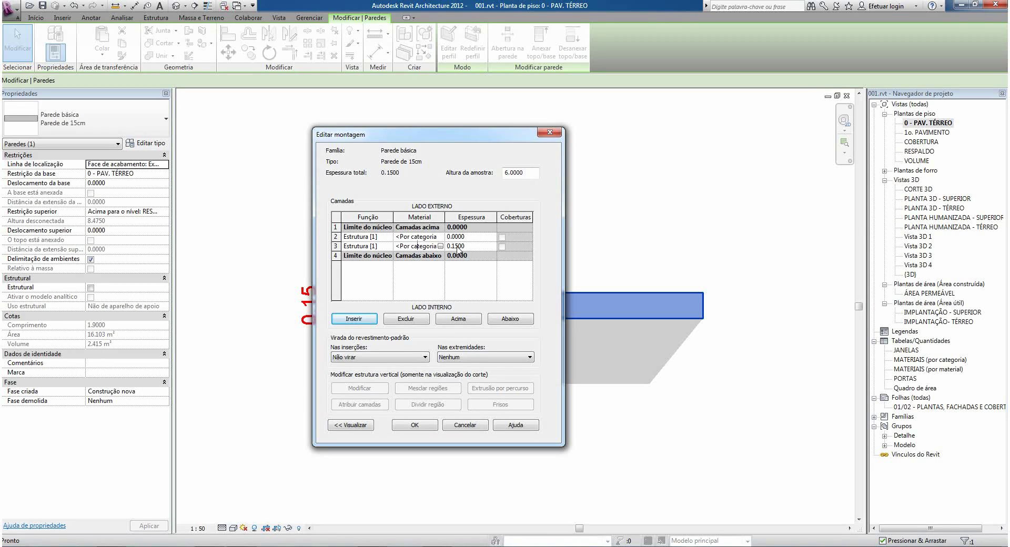
click(361, 319)
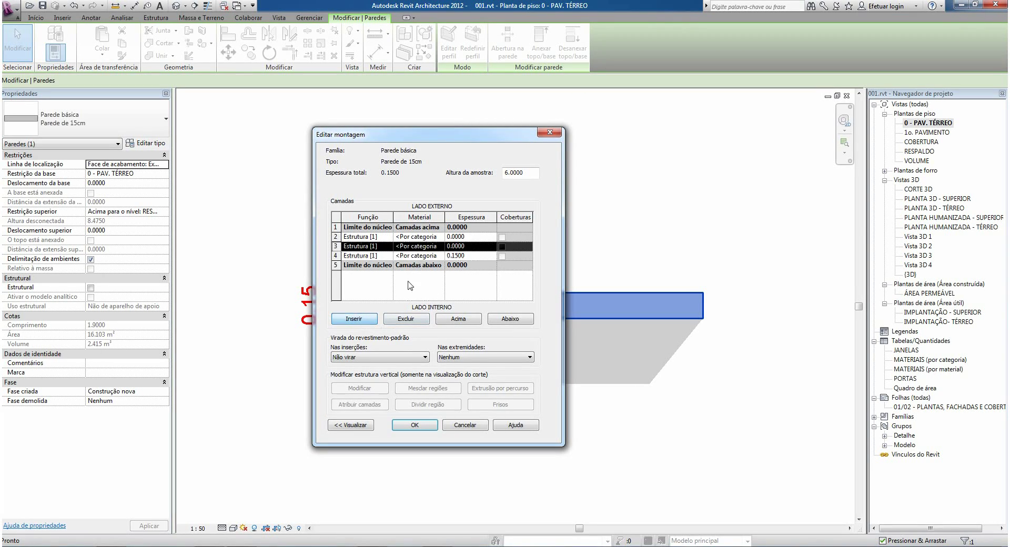
Set the original structure layer's thickness to 0.10 m and move it up between the two new layers.
click(457, 257)
drag(454, 256, 466, 255)
text(0)
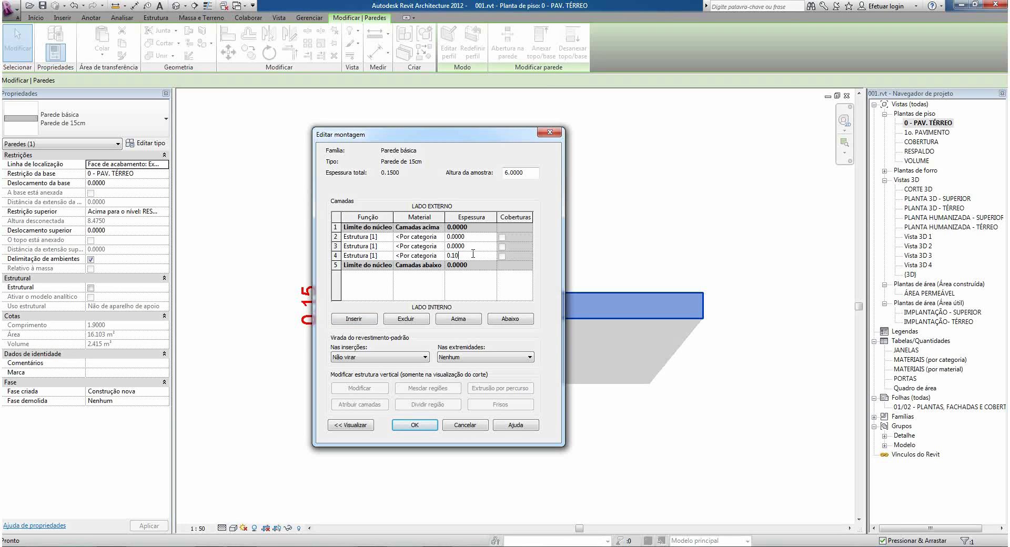
key(Return)
click(458, 320)
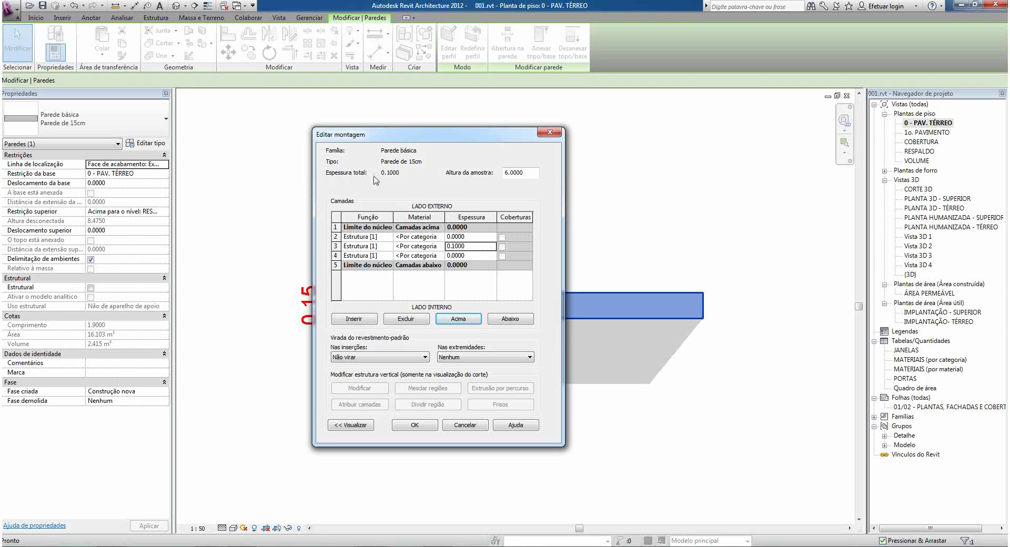
Set the thickness of both outer layers, on either side of the 0.10 m layer, to 0.025 m.
click(466, 257)
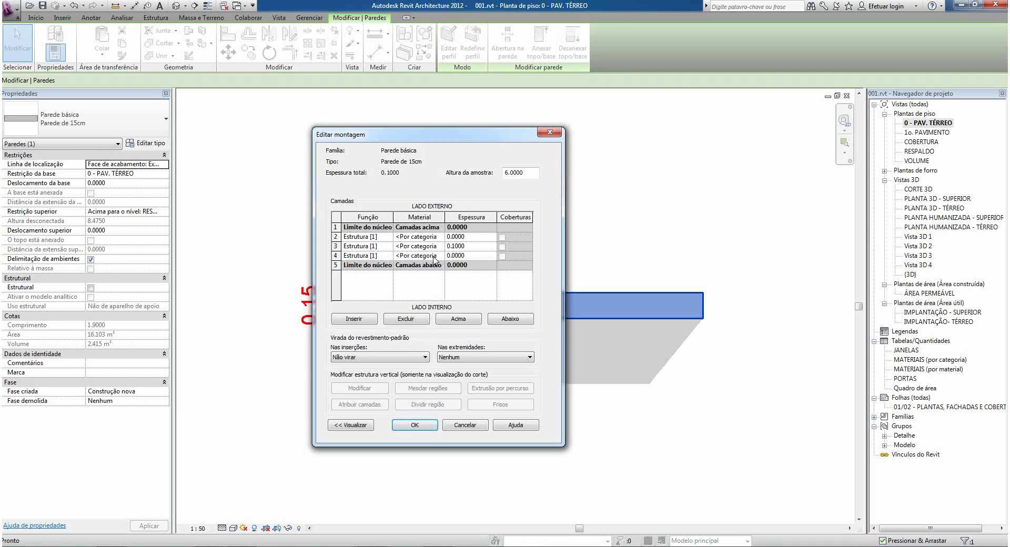
drag(455, 254, 473, 253)
text(025)
click(457, 236)
drag(456, 237, 465, 234)
text(250)
drag(485, 137, 515, 142)
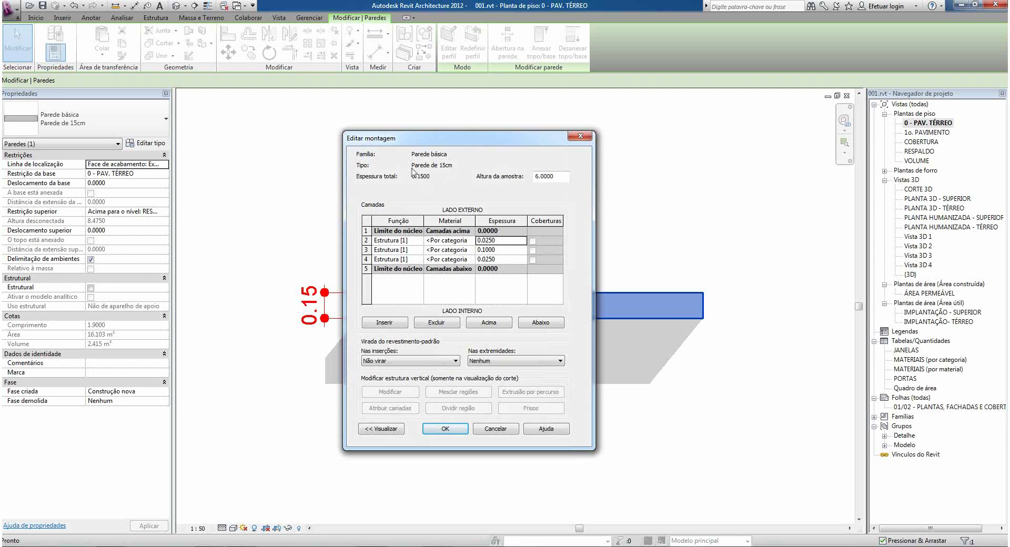
drag(430, 142, 473, 129)
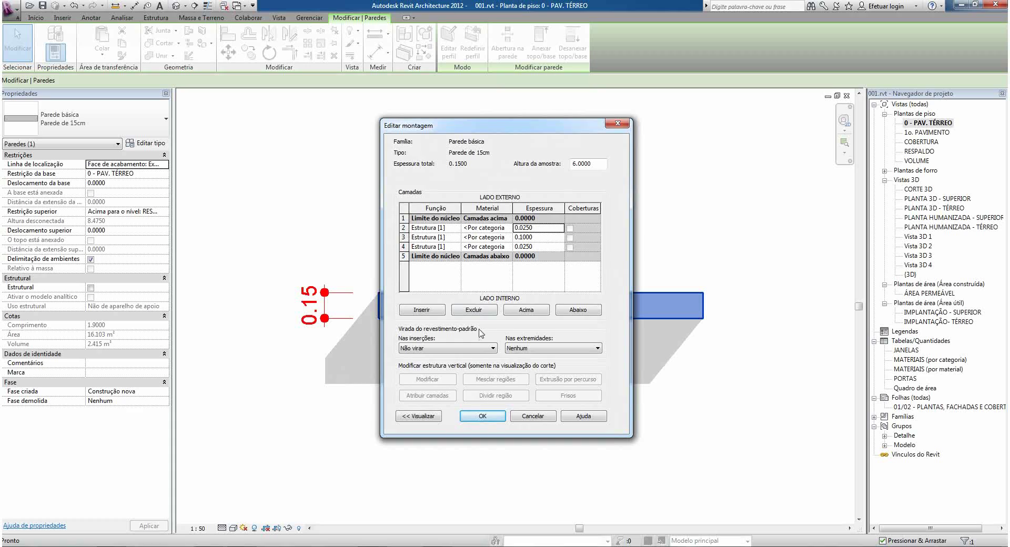
Show the assembly preview and, for the 0.10 m layer's material, duplicate Genérico as a new material named Tijolo.
click(419, 416)
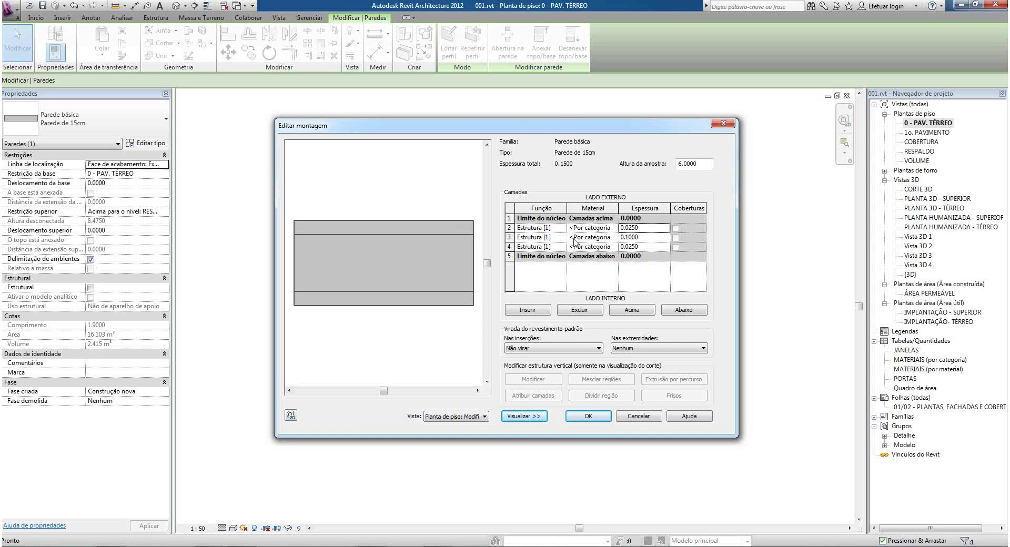
click(616, 240)
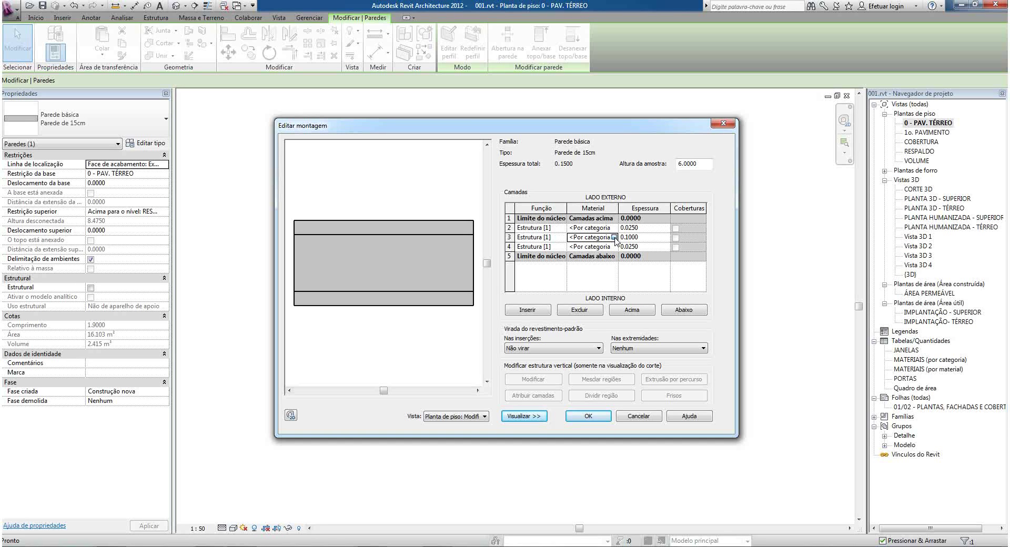
click(614, 237)
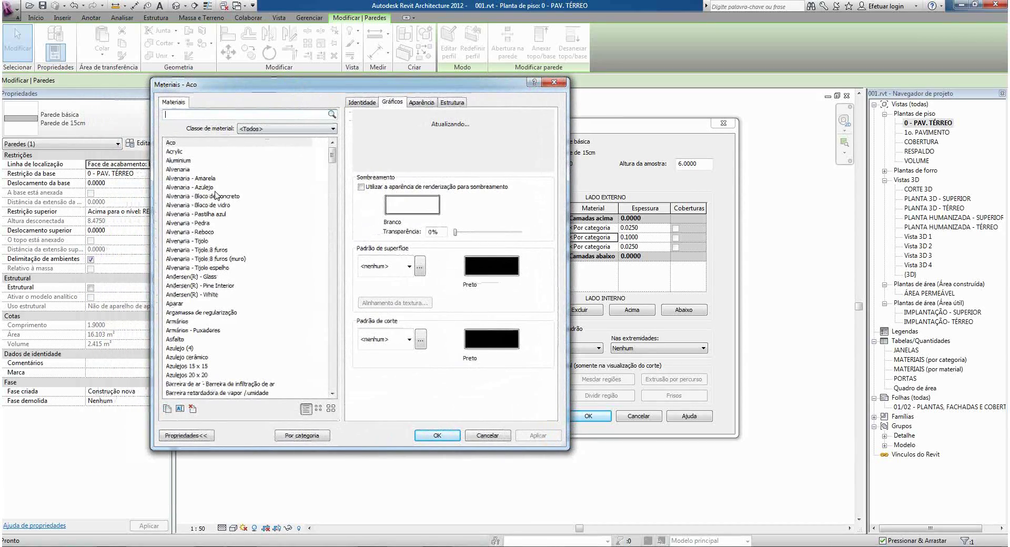
drag(333, 159, 342, 235)
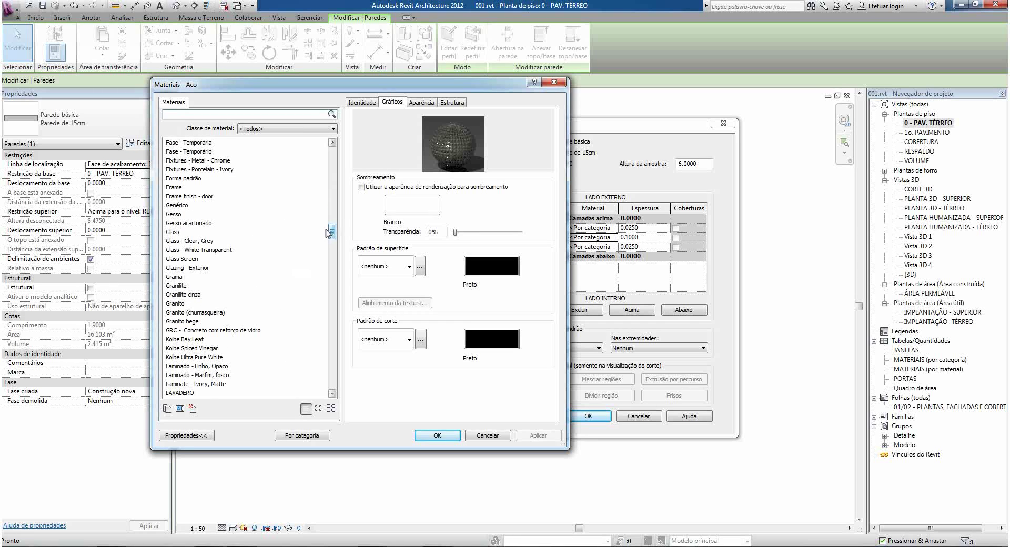
click(178, 205)
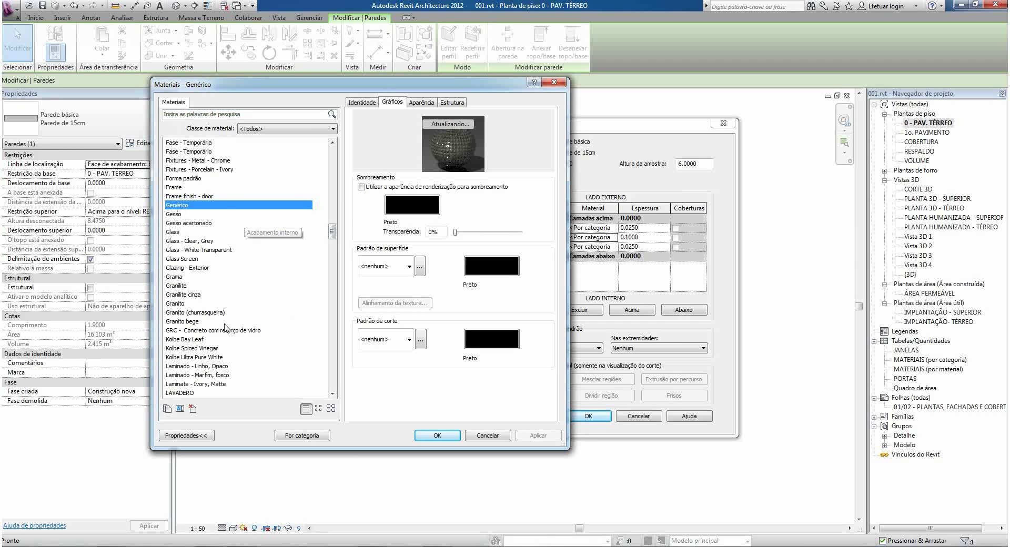
click(165, 410)
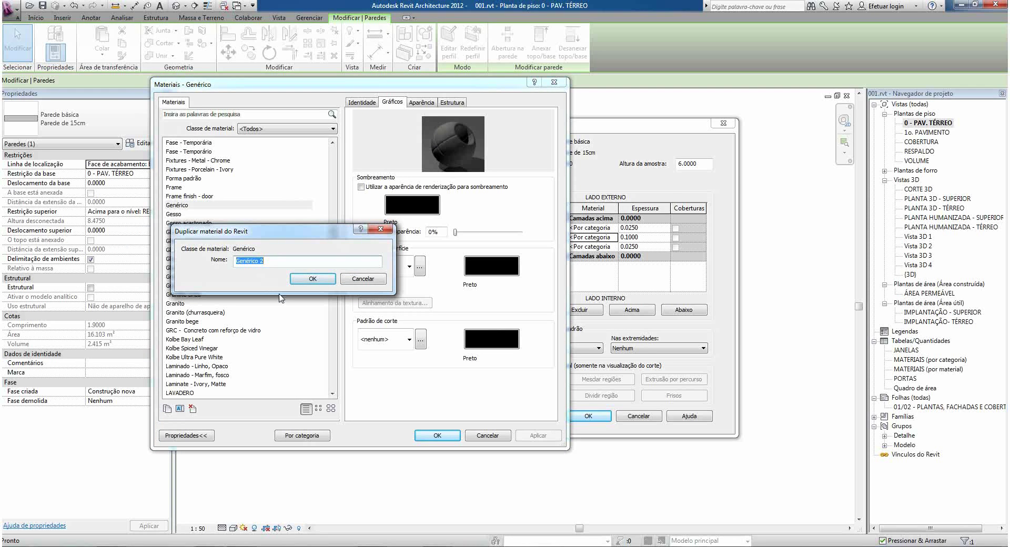
text(Tijolo)
click(307, 283)
click(173, 394)
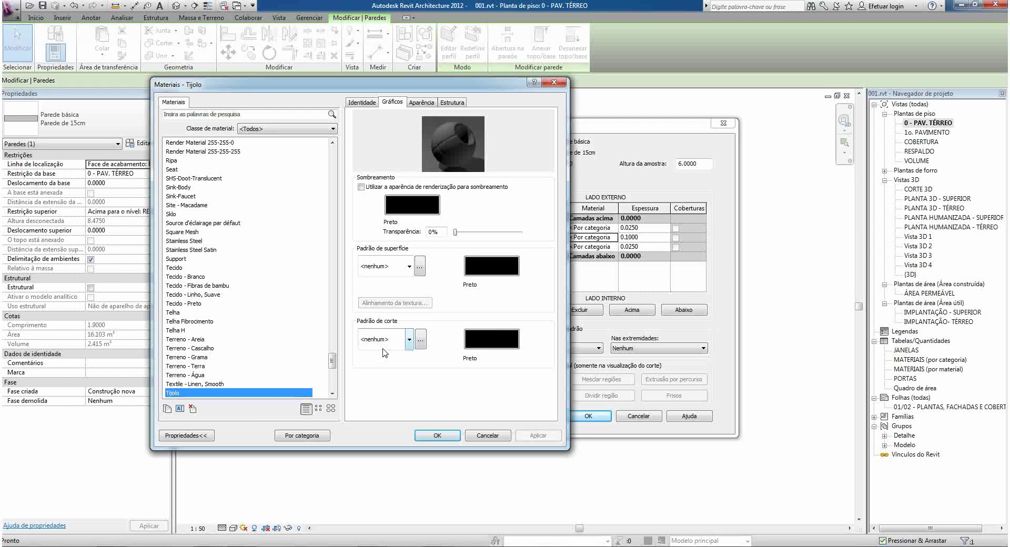
Give Tijolo a solid-fill cut pattern (Preenchimento sólido) in blue and assign it to the 0.10 m layer.
click(408, 340)
drag(522, 374, 526, 539)
click(406, 426)
click(491, 339)
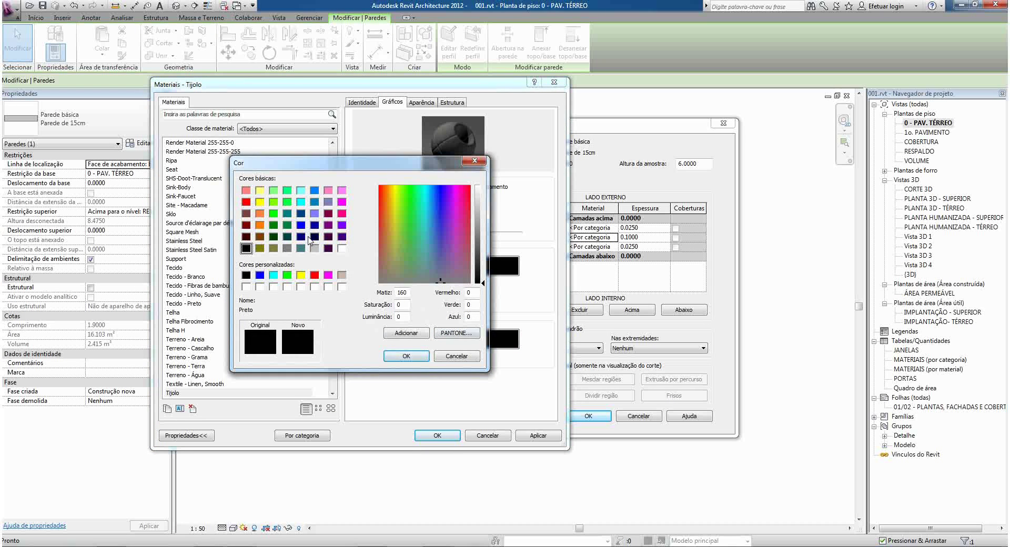
click(298, 228)
click(405, 356)
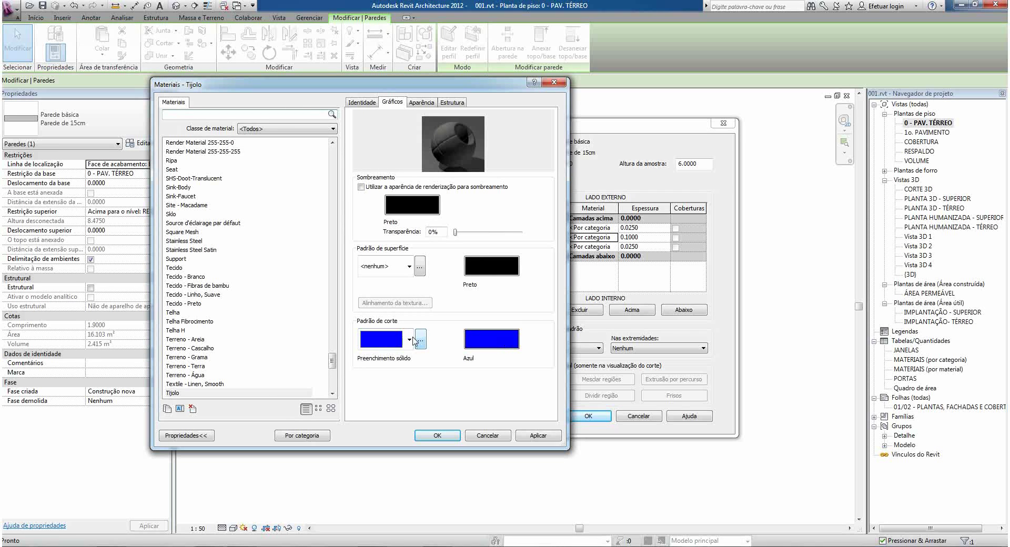
click(436, 437)
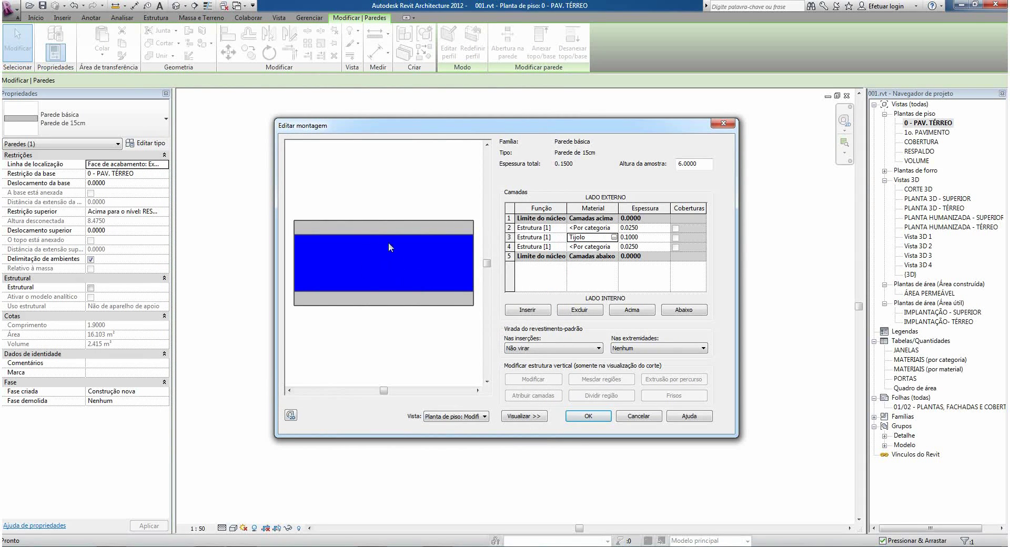
Assign Argamassa de regularização to the exterior 0.025 m layer and set its cut pattern colour to orange, RGB 255-128-000.
click(600, 230)
click(614, 228)
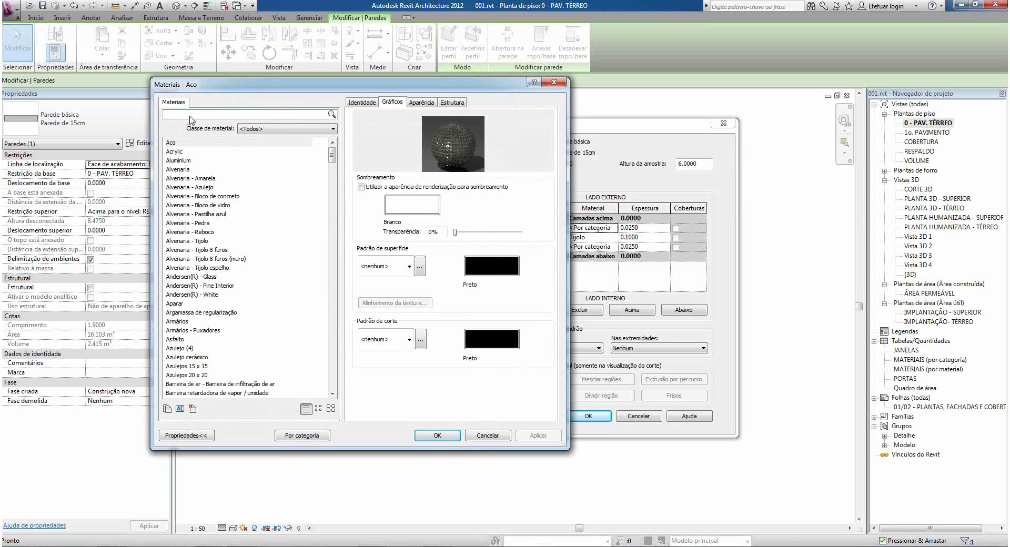
text(arga)
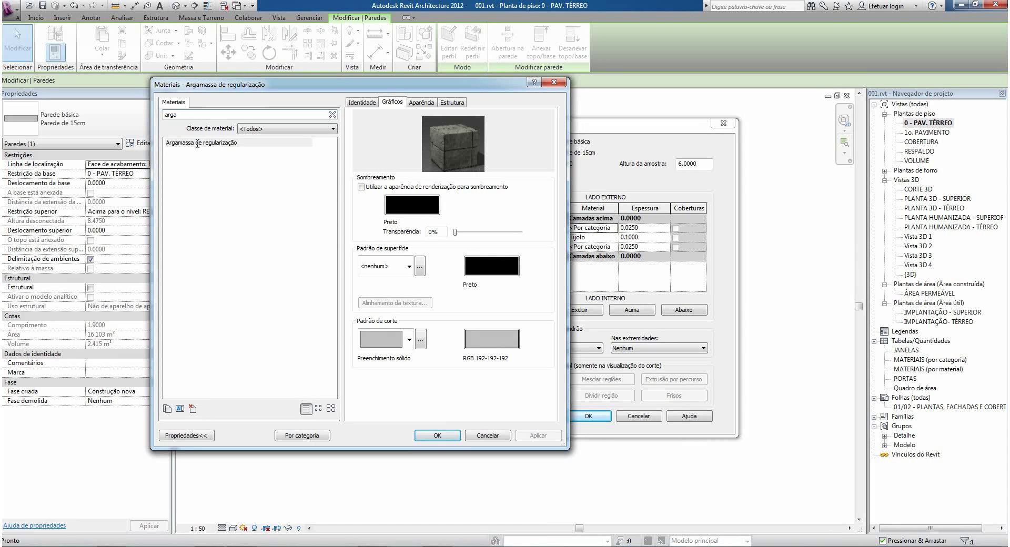
click(198, 145)
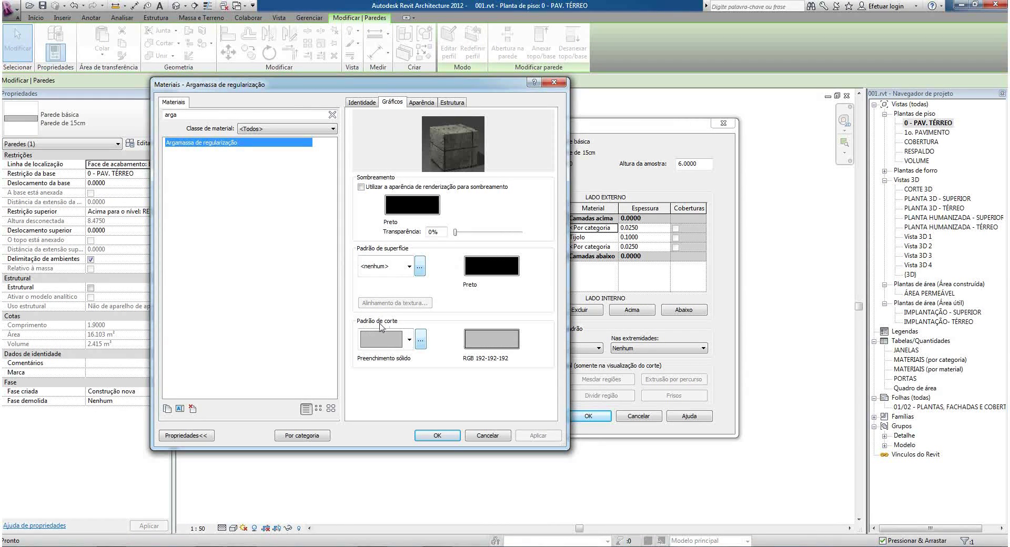
click(484, 343)
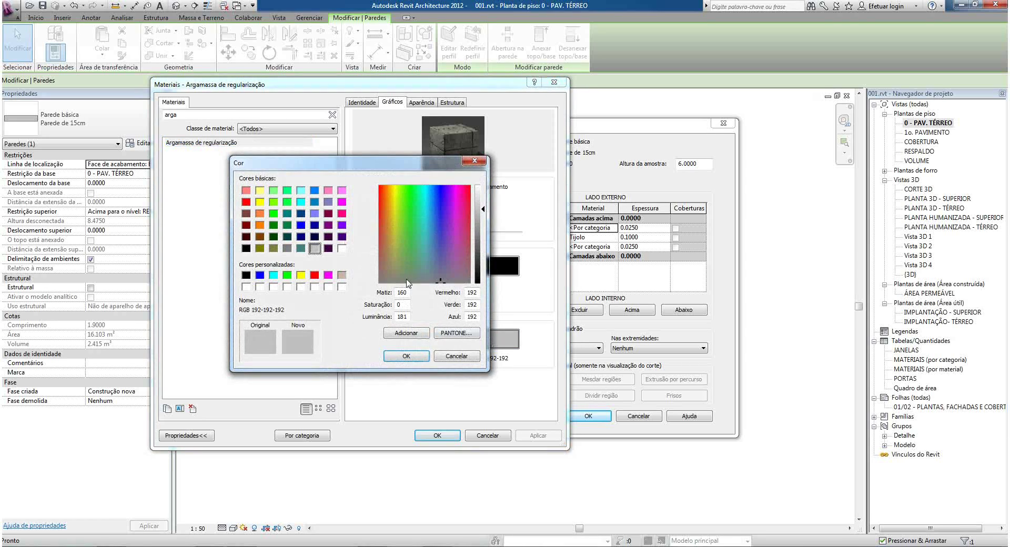
click(275, 225)
click(260, 225)
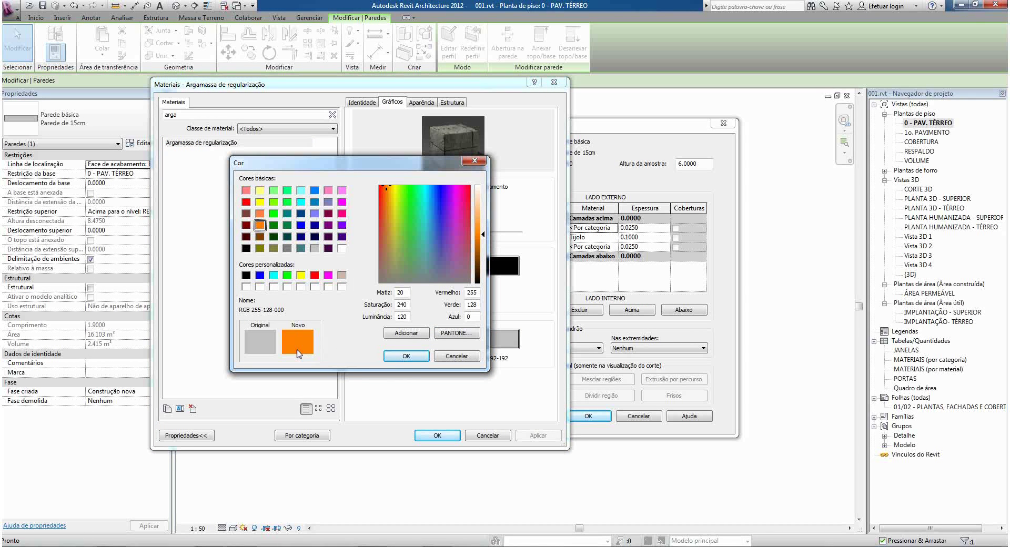
click(408, 358)
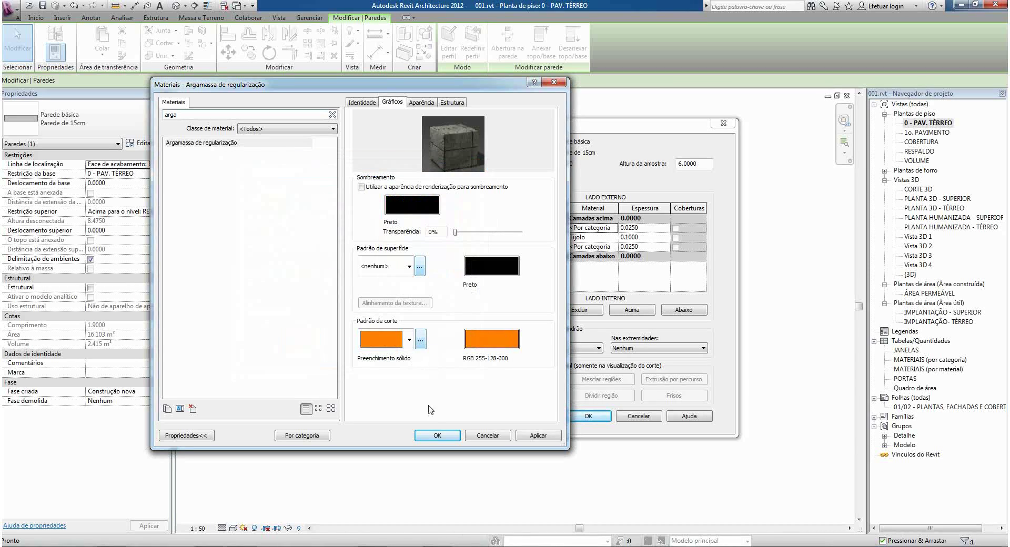
click(437, 435)
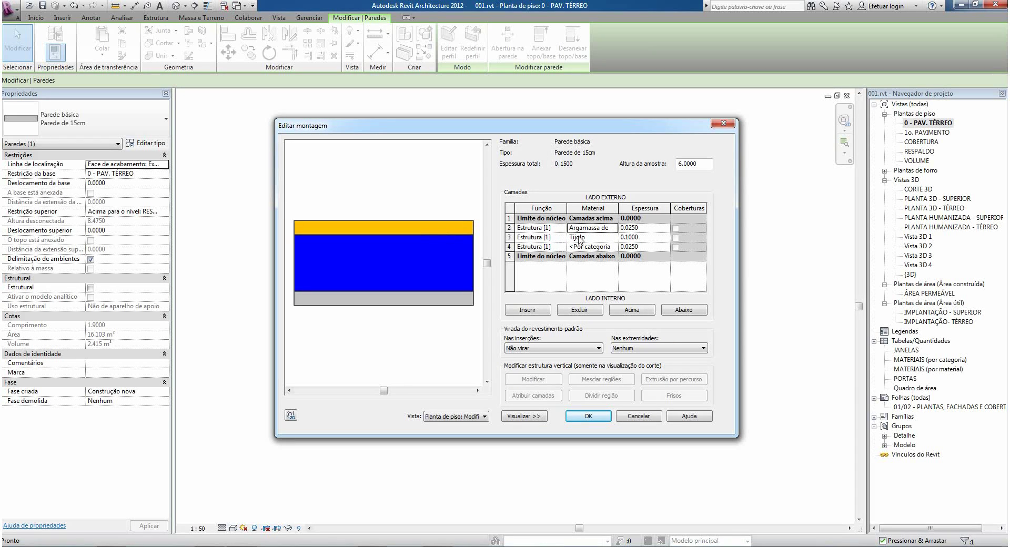
Assign Argamassa de regularização to the interior 0.025 m layer and set its cut pattern colour to light grey, RGB 192-192-192.
click(594, 247)
click(614, 247)
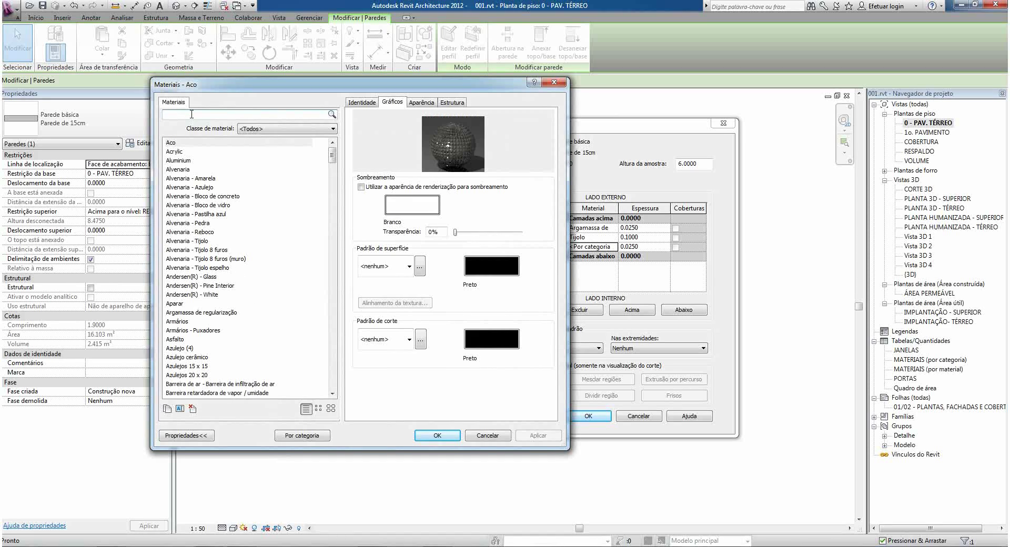
text(argam)
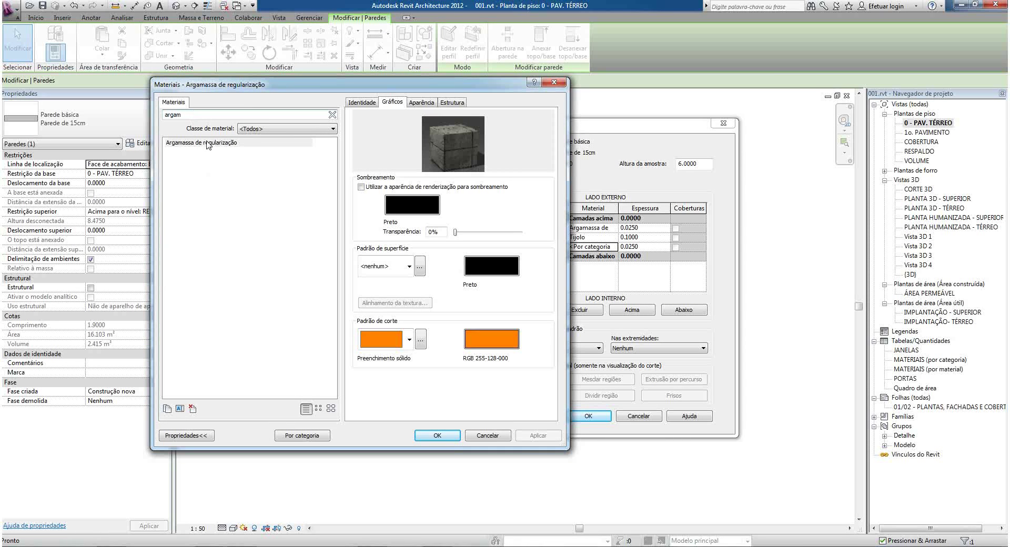
click(211, 143)
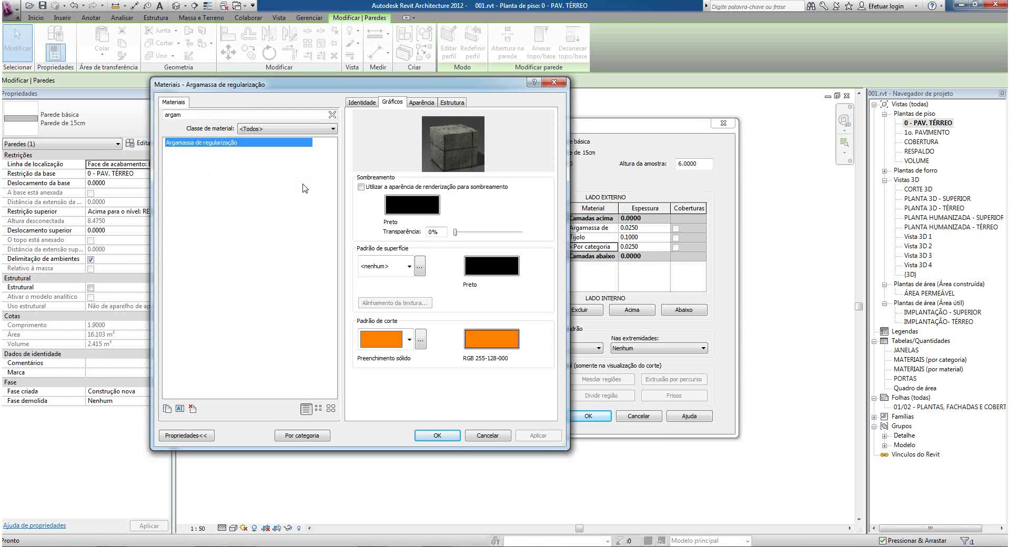
click(489, 342)
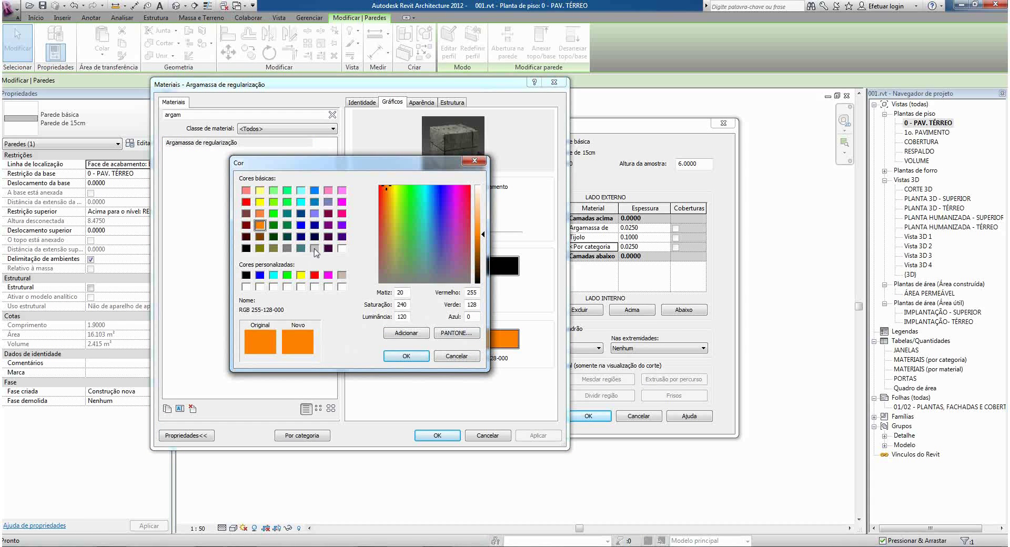
click(314, 247)
click(403, 356)
click(452, 436)
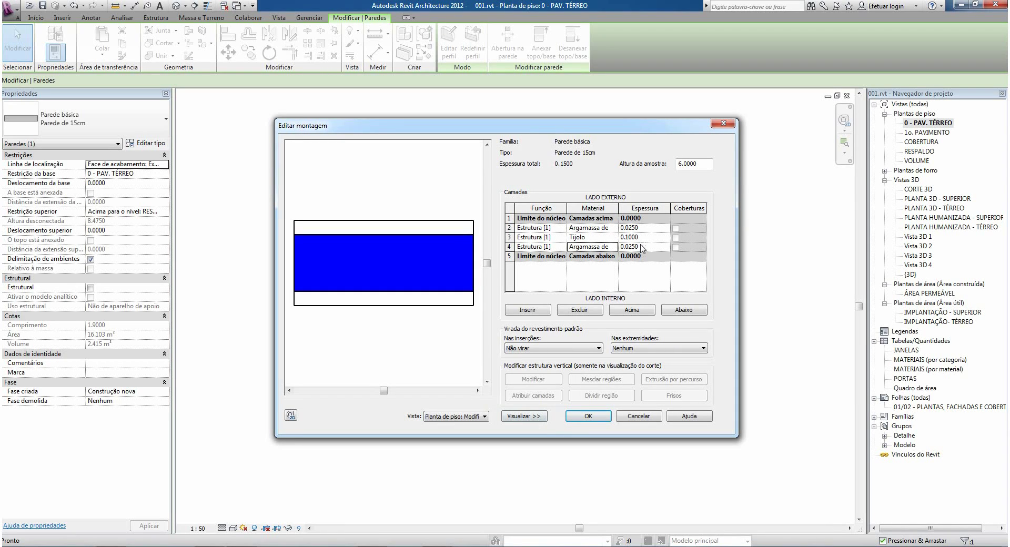
Accept the edited assembly and type properties of the 15 cm wall and deselect the wall.
click(589, 416)
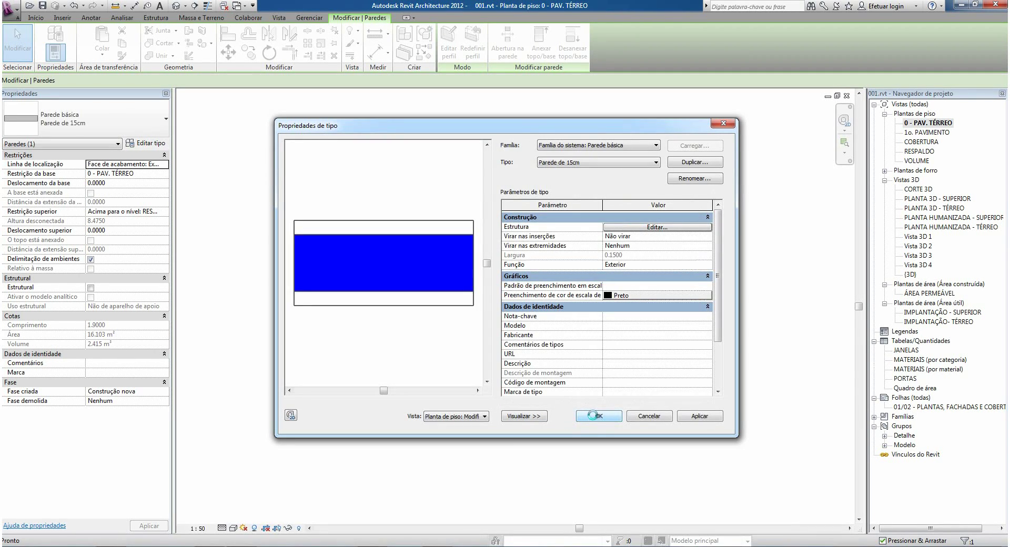
click(594, 417)
key(Escape)
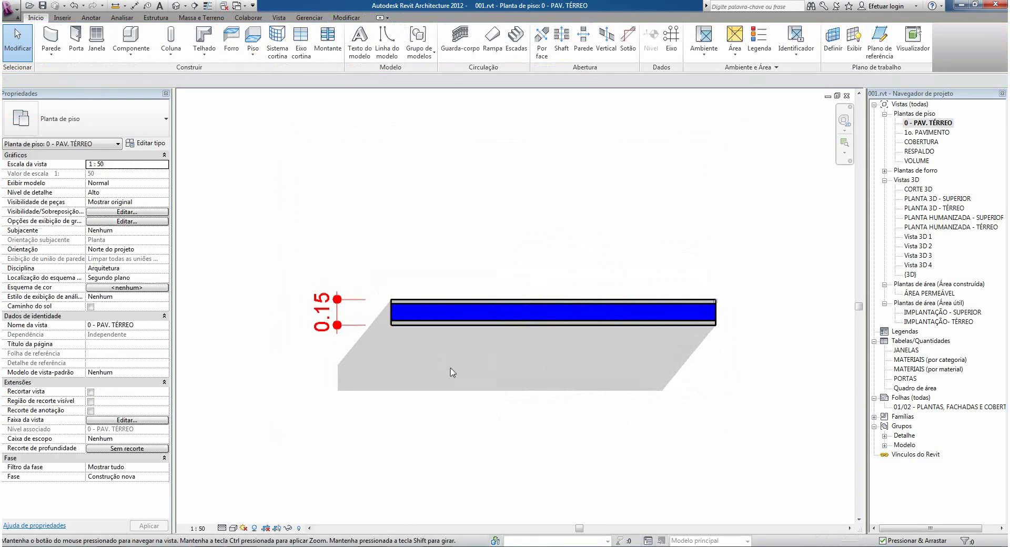
Set the floor plan's detail level to Baixo and check how the wall is displayed.
scroll(447, 373, up, 4)
scroll(447, 378, down, 2)
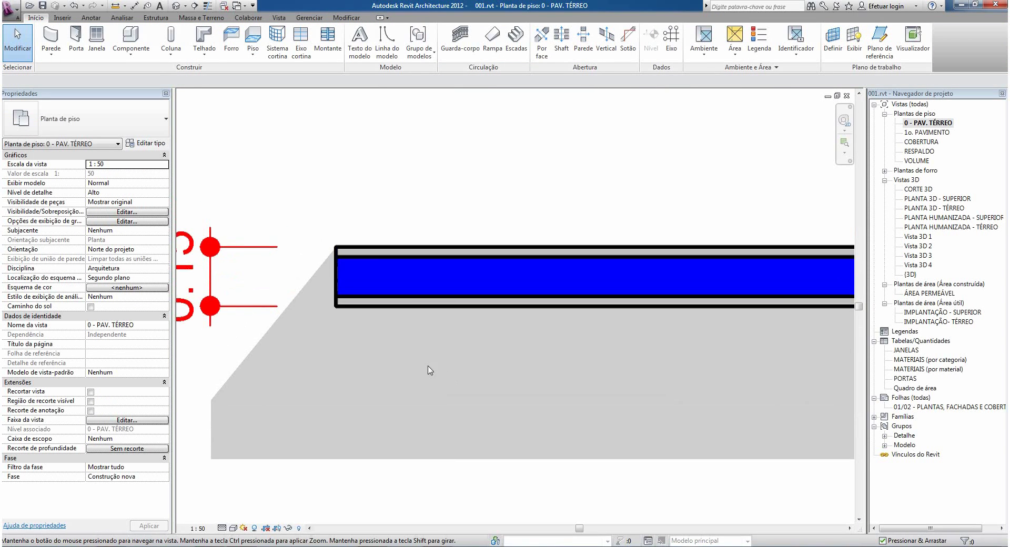
scroll(495, 389, up, 2)
middle_drag(494, 390, 443, 364)
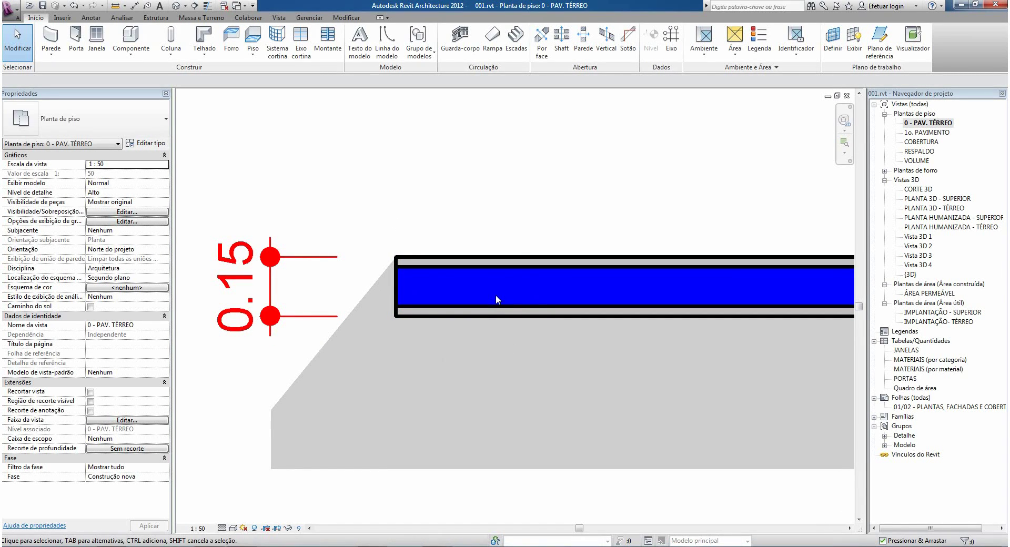
click(221, 528)
click(234, 495)
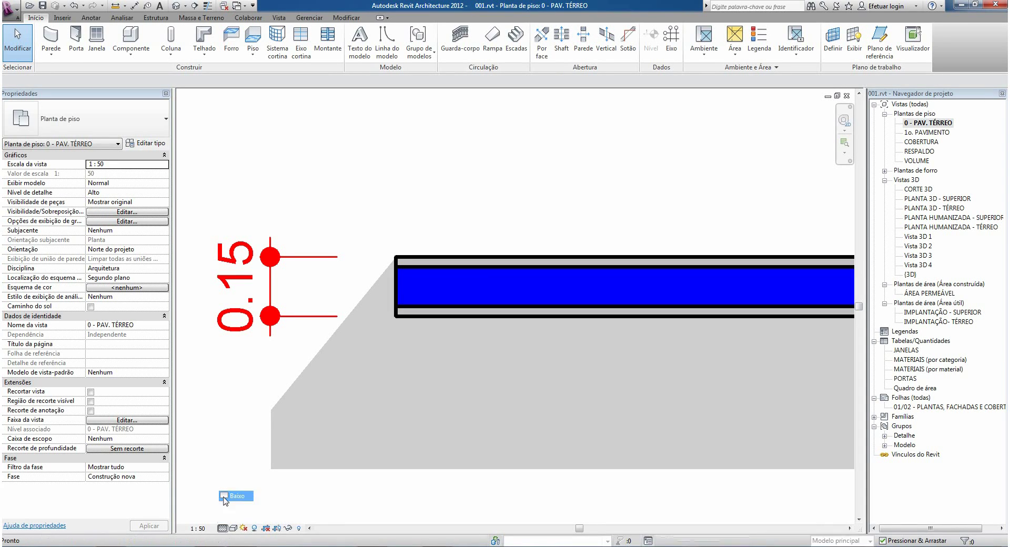
scroll(455, 330, down, 3)
middle_drag(545, 331, 495, 332)
scroll(503, 317, up, 4)
scroll(406, 341, up, 1)
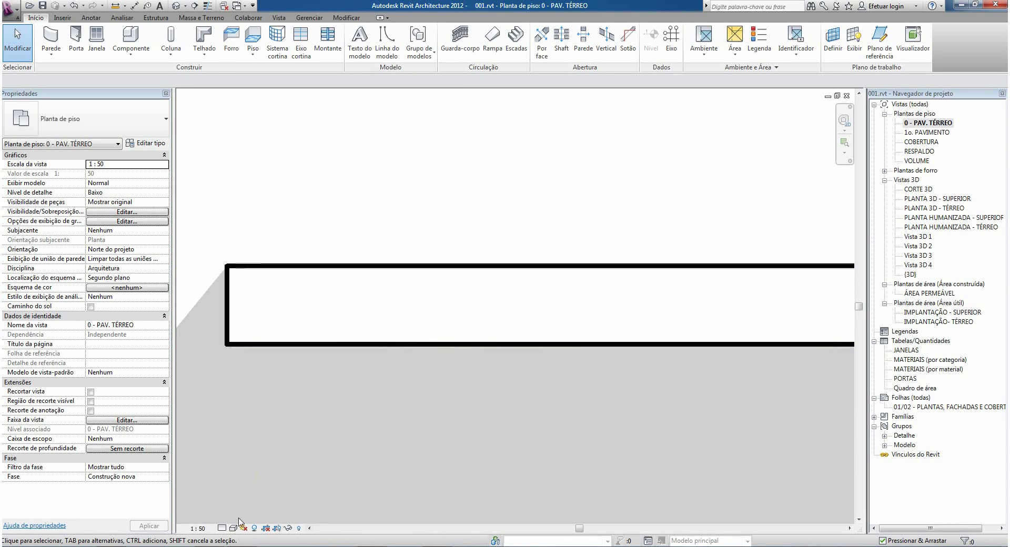
Return the floor plan's detail level to Alto.
click(222, 528)
click(234, 517)
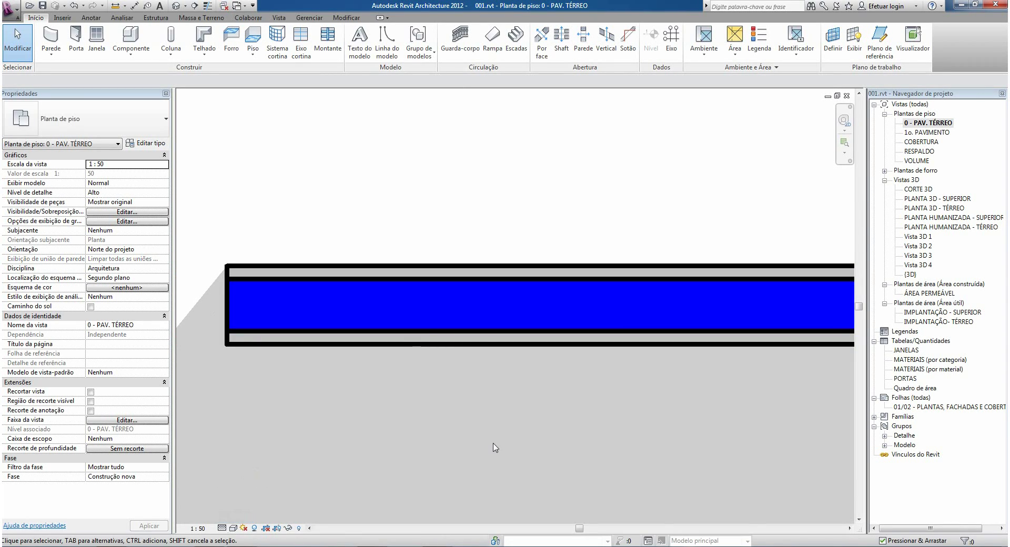
middle_drag(423, 414, 488, 390)
scroll(489, 390, down, 3)
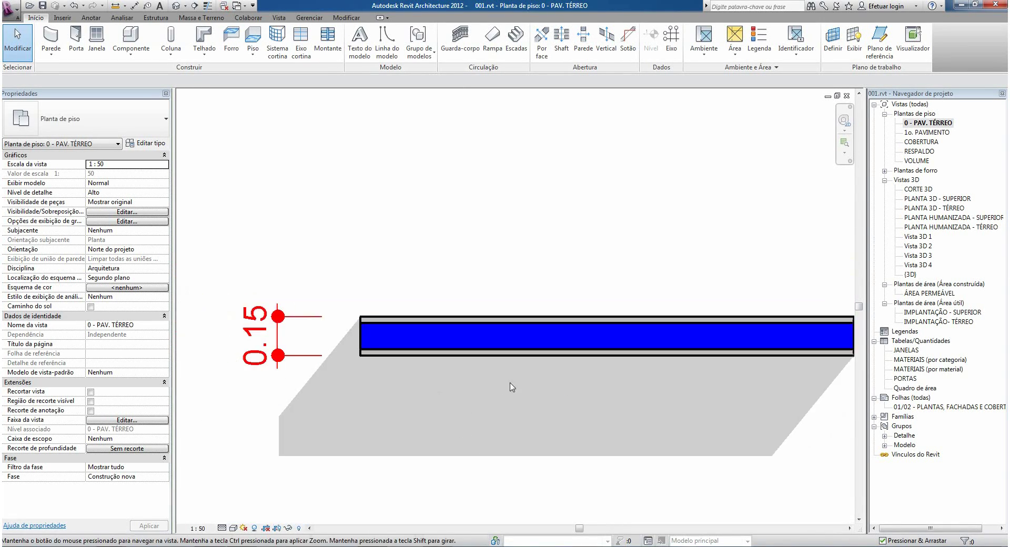
Open the layer assembly of the 15 cm wall's type and review the function options for the exterior mortar layer.
click(463, 339)
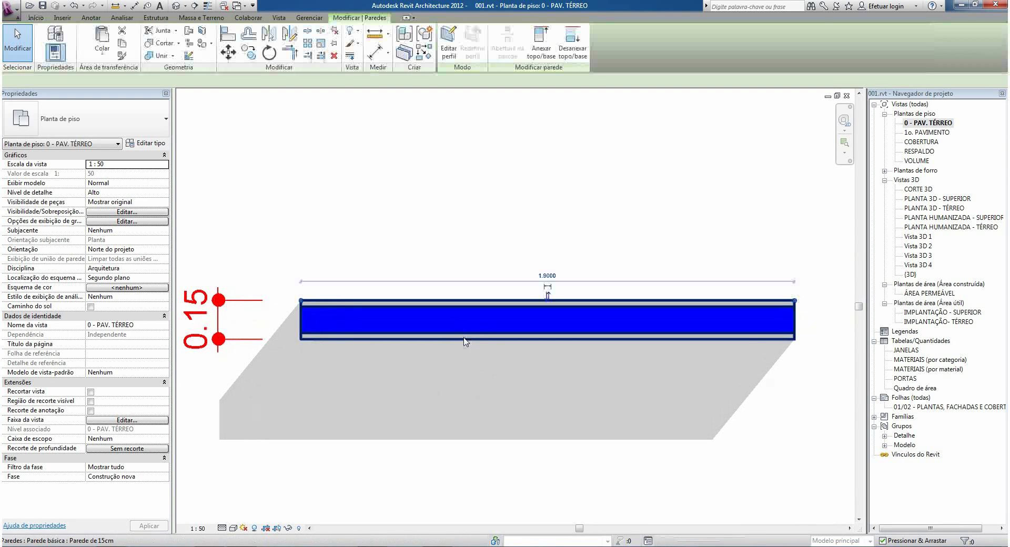
middle_drag(436, 368, 452, 374)
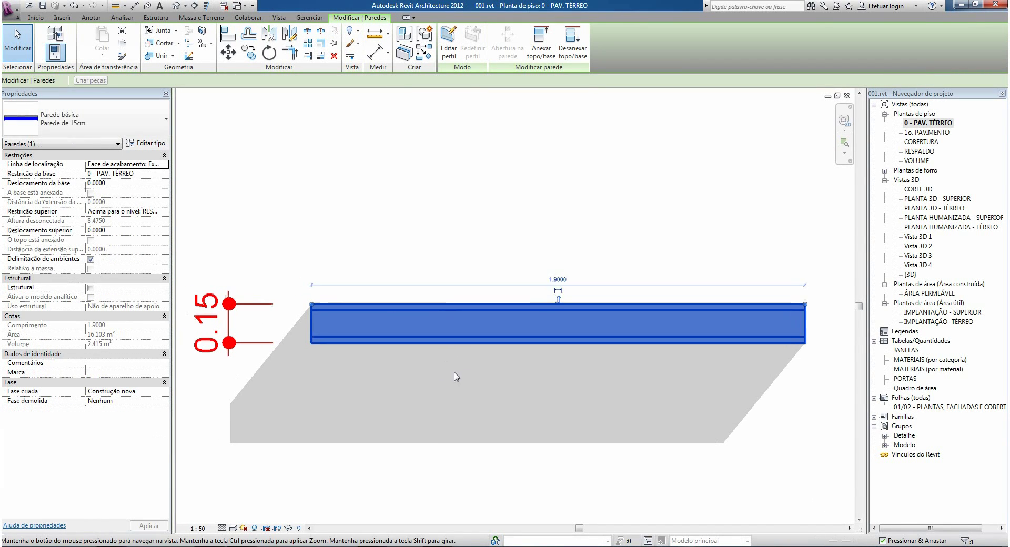
click(146, 143)
click(735, 231)
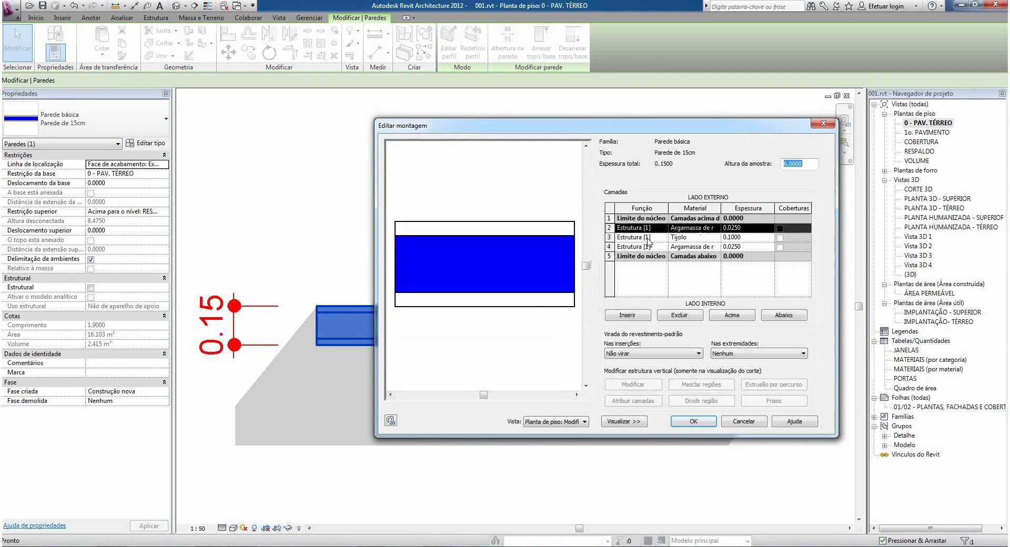
drag(638, 128, 513, 123)
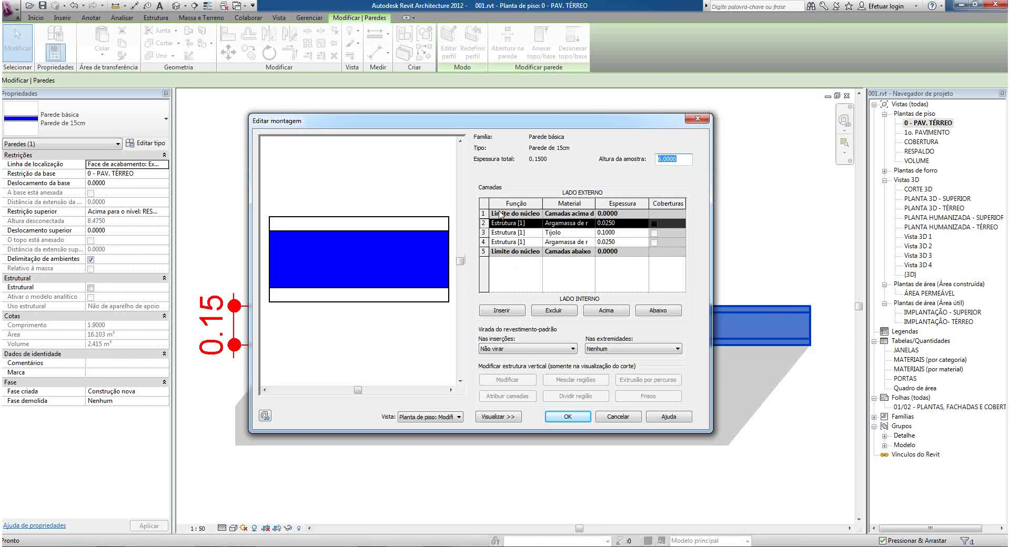
click(540, 226)
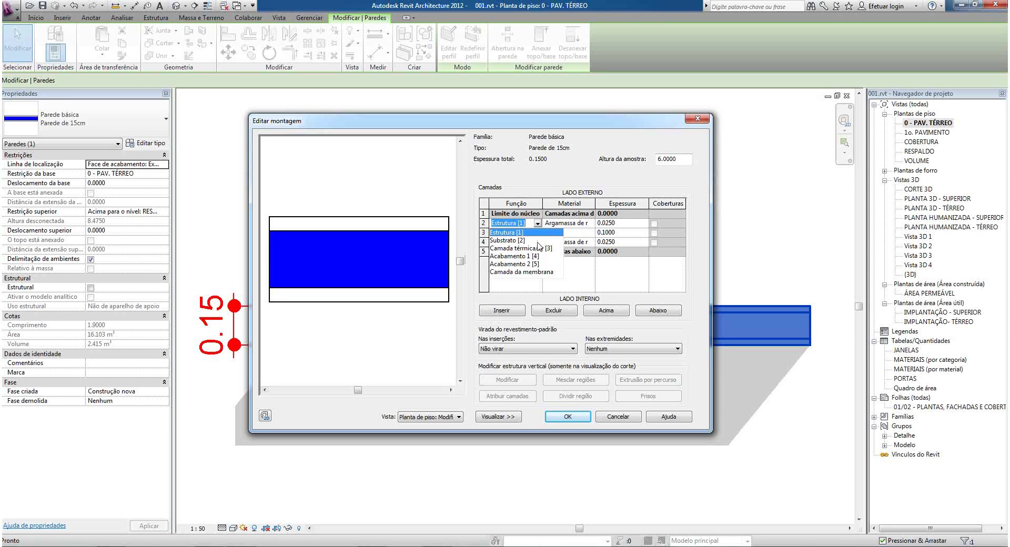
click(522, 188)
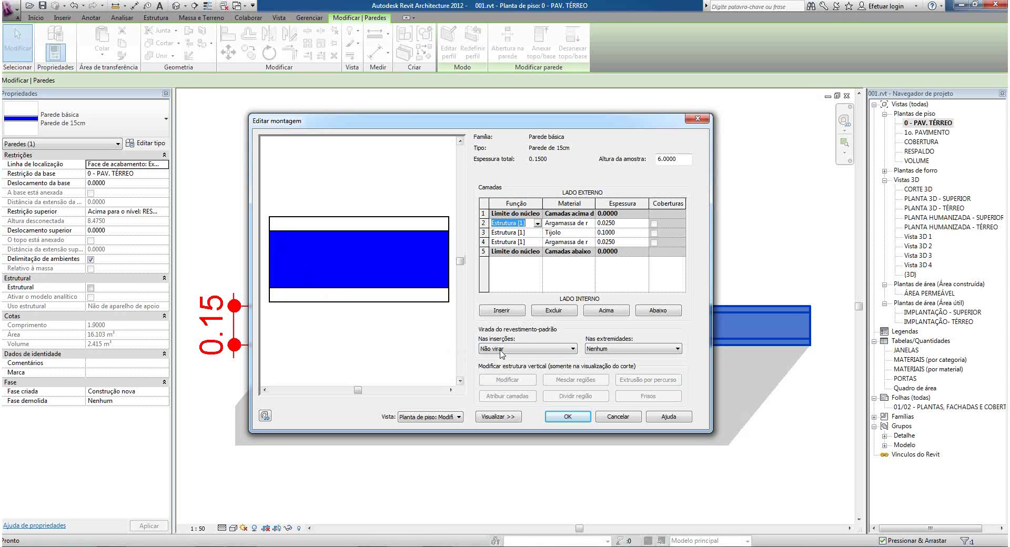
Set the default wrapping at the wall ends to Exterior, accept the assembly and type properties, and deselect the wall.
click(607, 349)
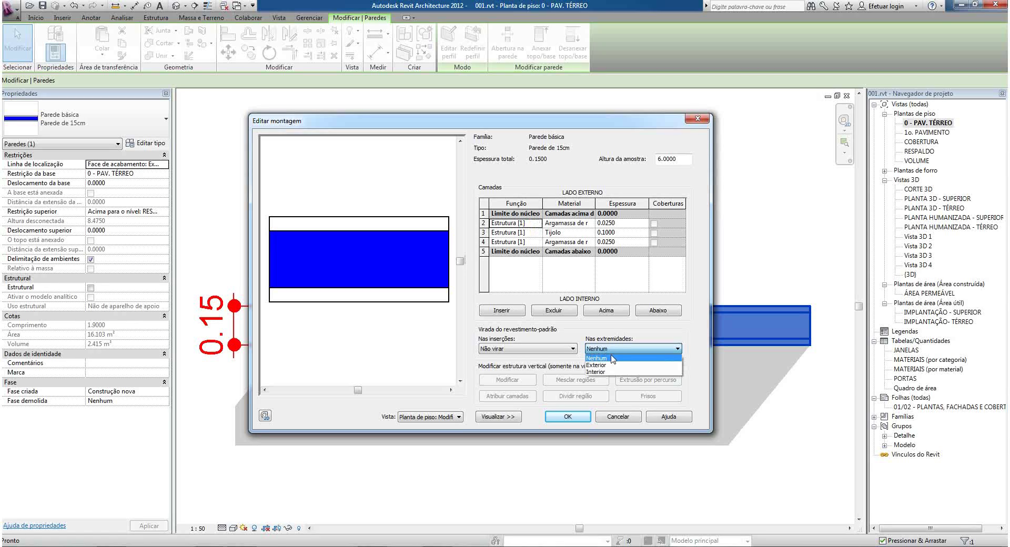
click(599, 366)
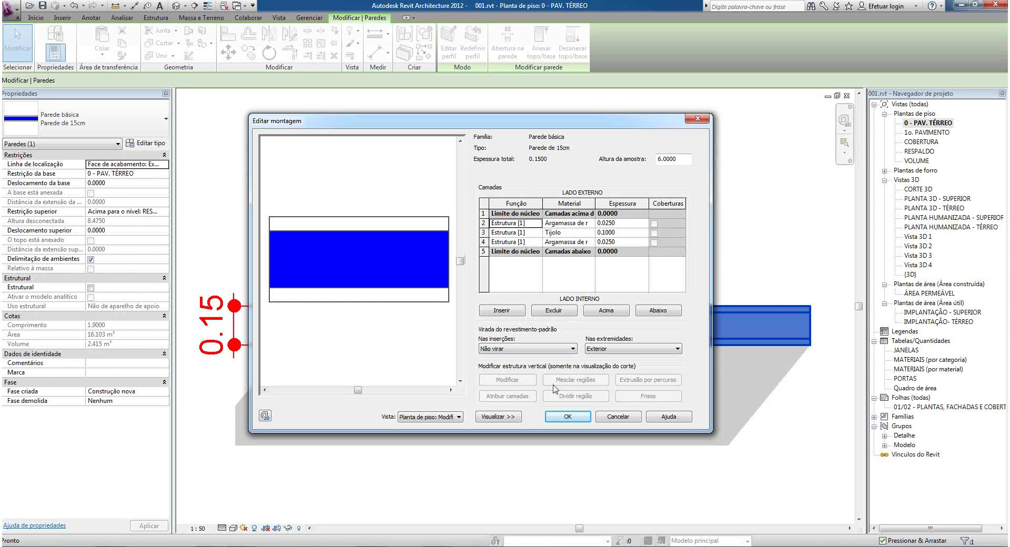
click(549, 417)
click(569, 418)
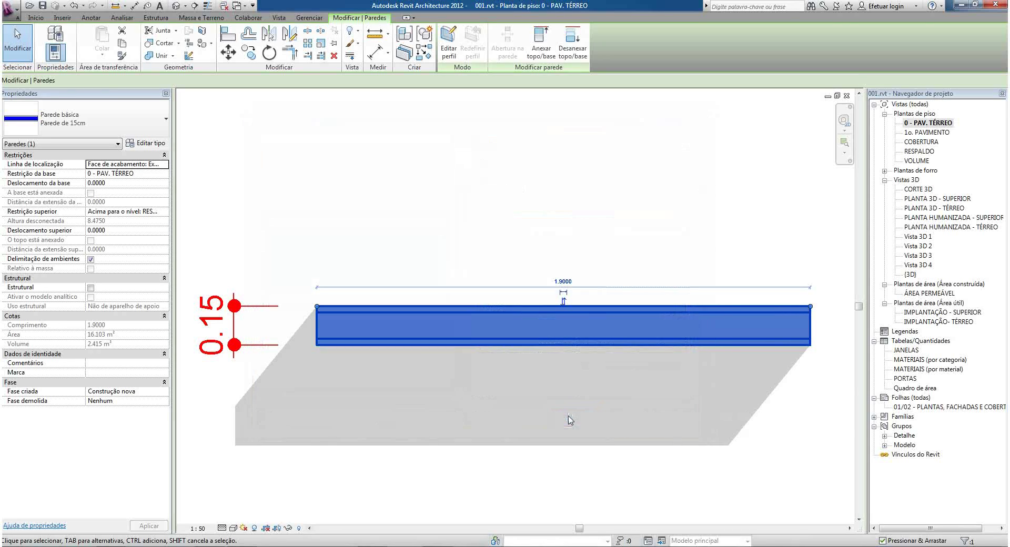
middle_drag(518, 422, 516, 422)
click(515, 420)
Select the 15 cm wall again in the floor plan and examine how its layers end beside the 0.15 dimension.
scroll(477, 395, down, 2)
middle_drag(454, 385, 460, 354)
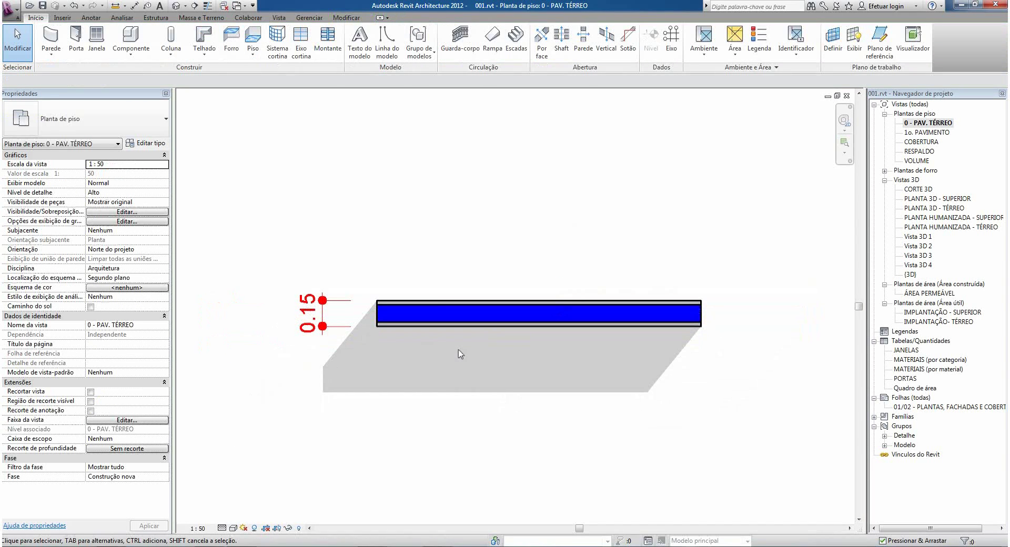
click(379, 315)
scroll(377, 319, up, 3)
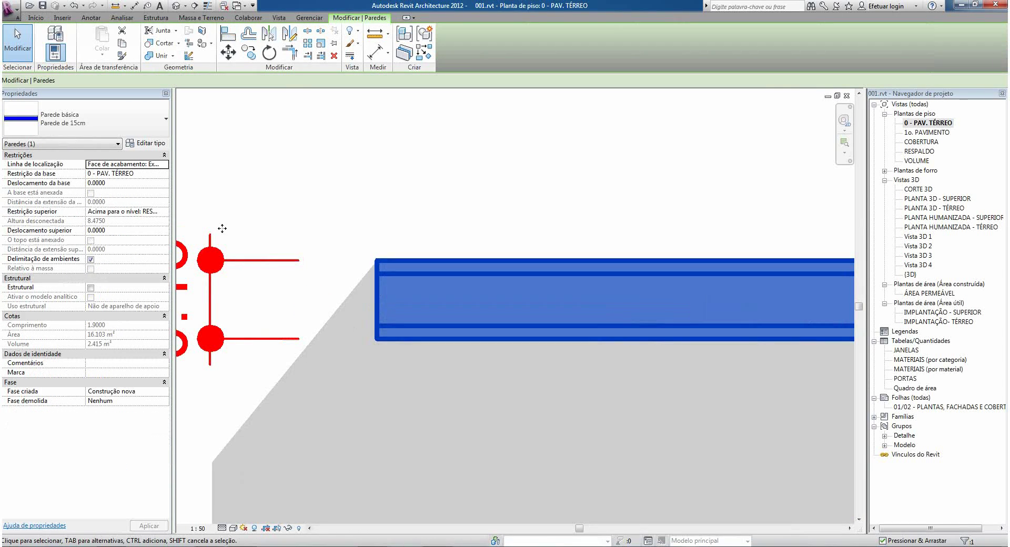